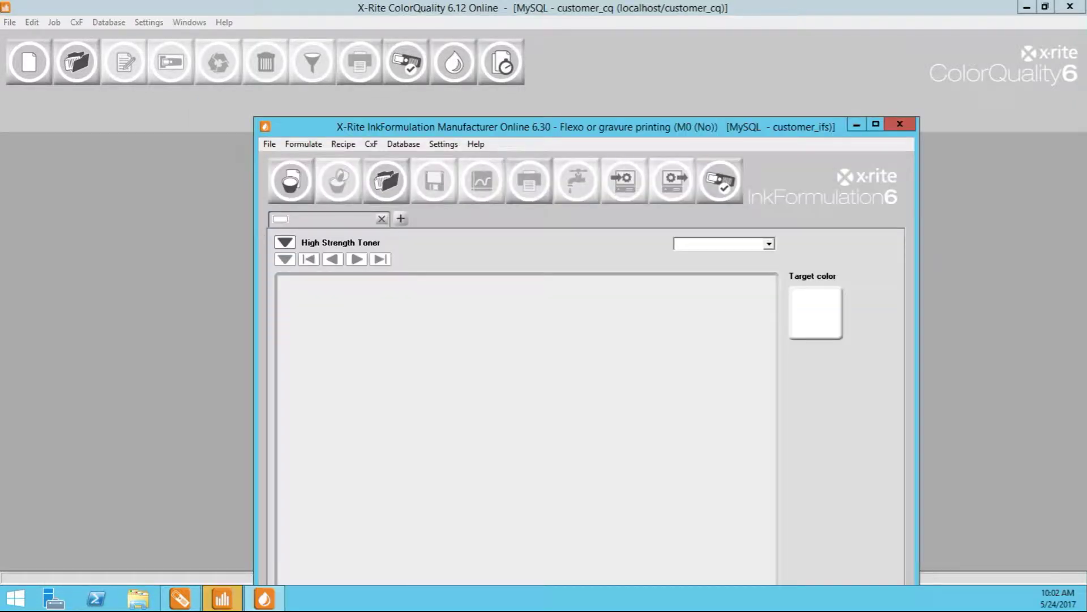
# Step: Maximize the InkFormulation window and start a new formulation with Light Gree from the ColorNet job as target color
pyautogui.click(875, 124)
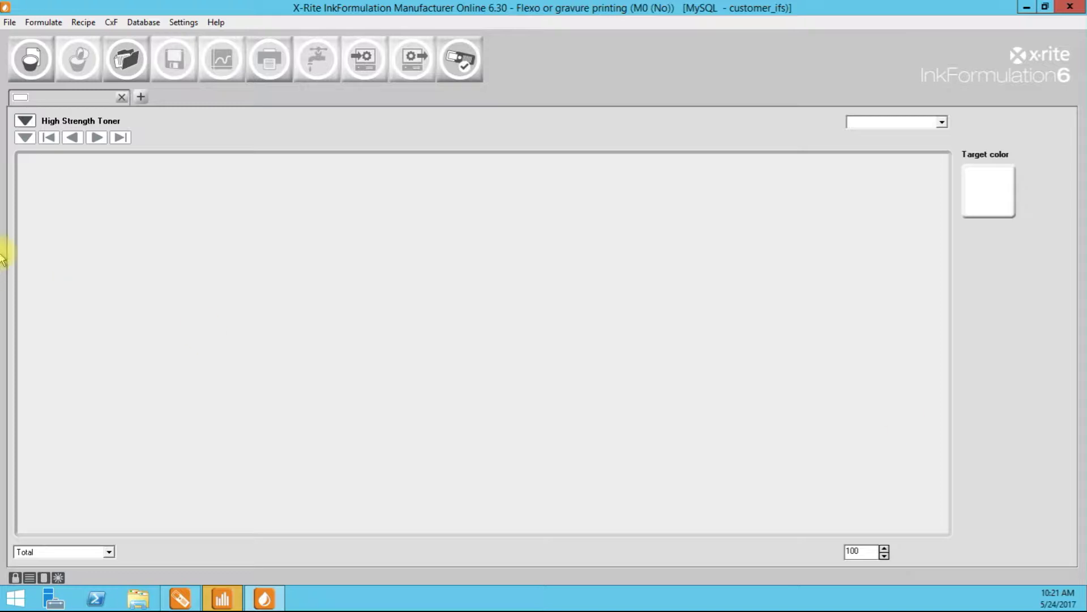
pyautogui.click(31, 59)
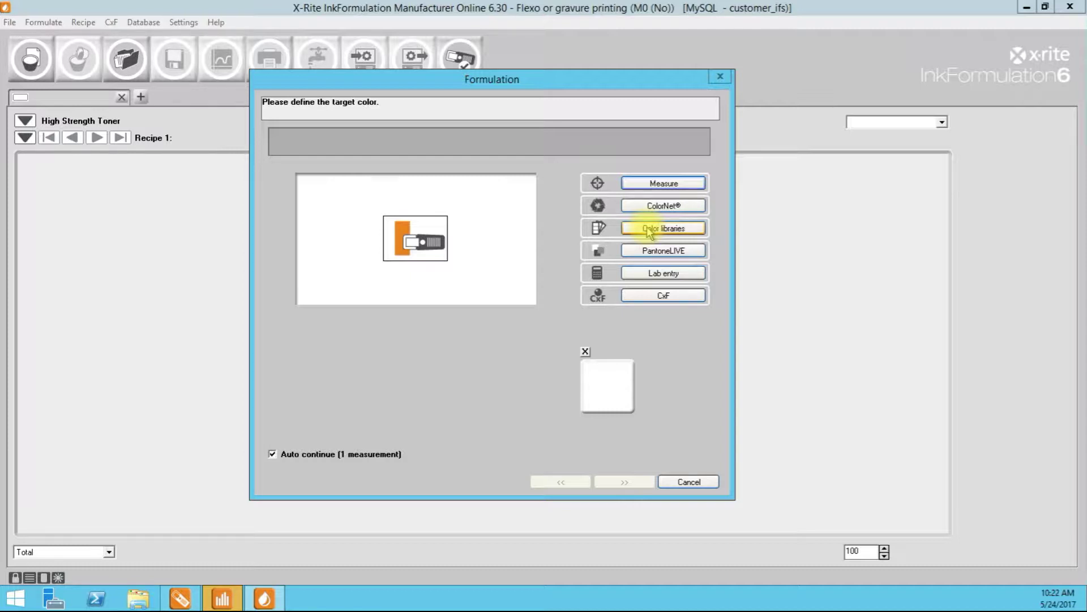
pyautogui.click(663, 206)
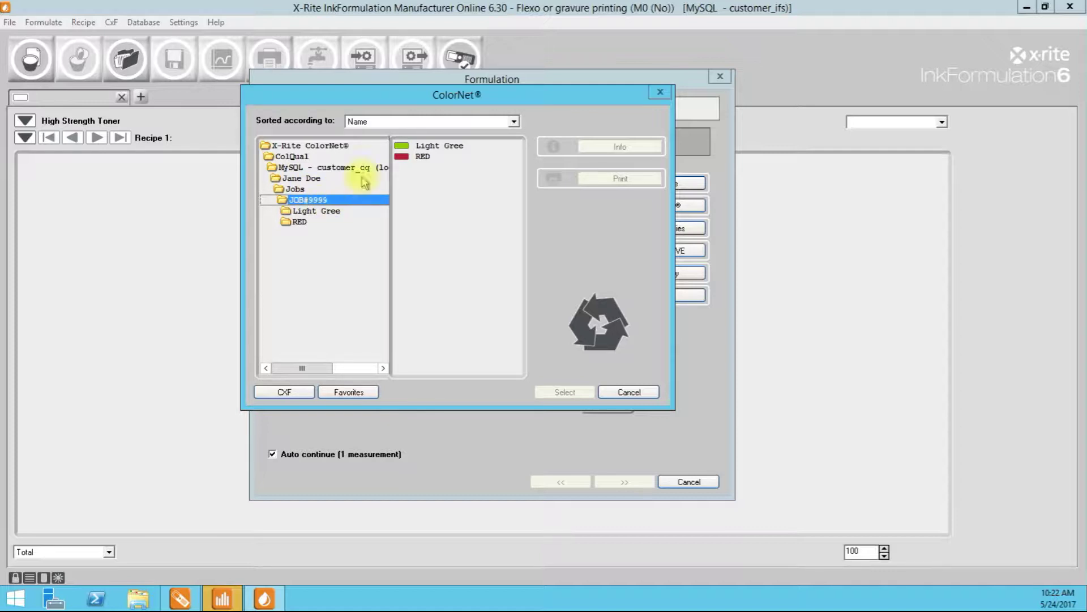
pyautogui.moveTo(438, 93); pyautogui.dragTo(431, 95)
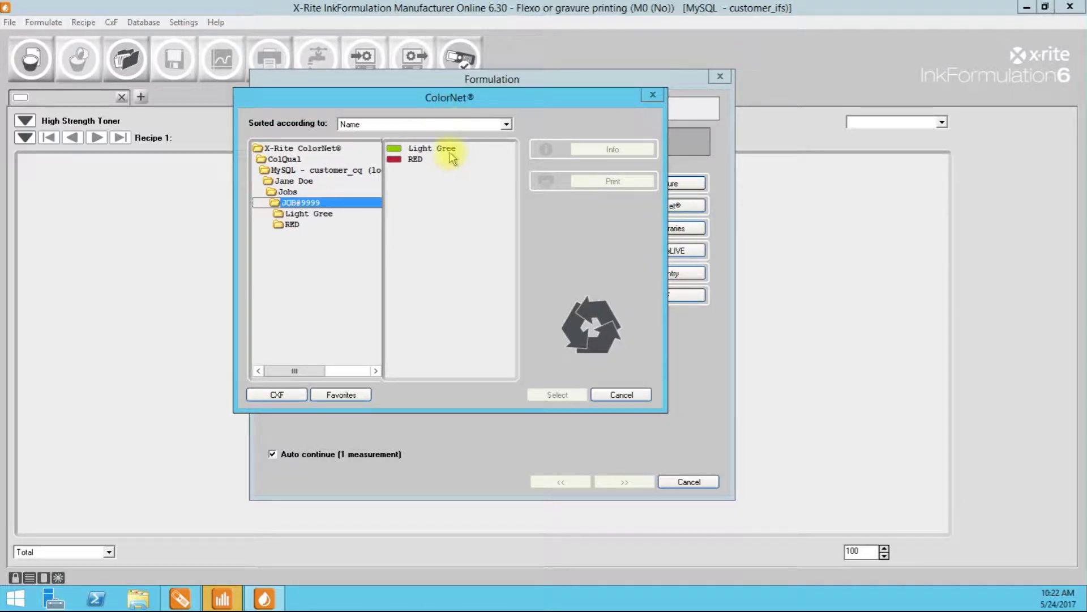
pyautogui.click(447, 149)
pyautogui.click(557, 395)
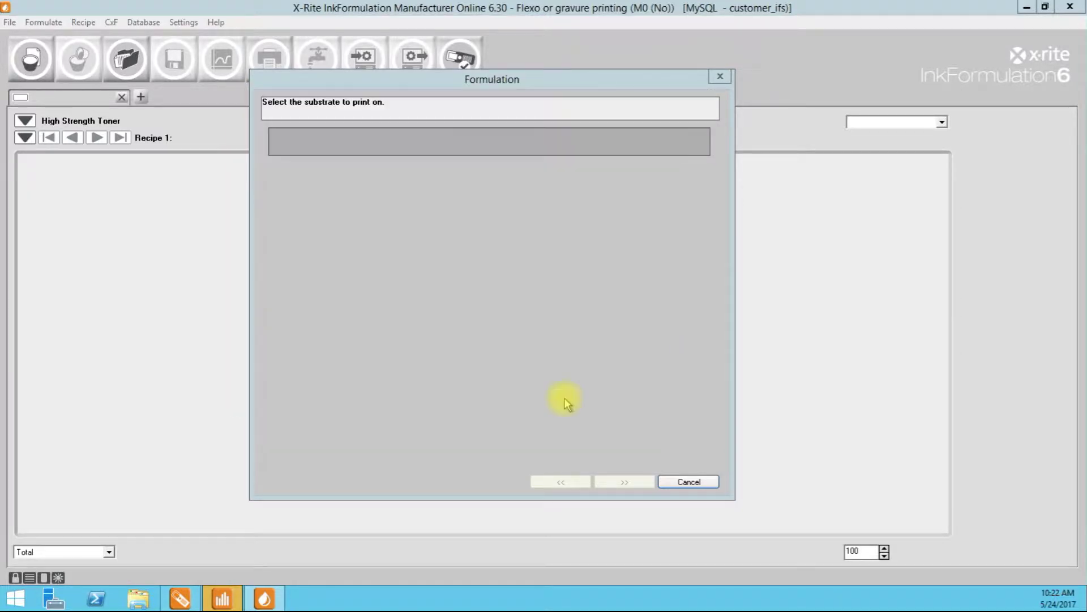
# Step: Choose to measure the substrate and take the white substrate measurement for the Light Gree formulation
pyautogui.moveTo(501, 82); pyautogui.dragTo(483, 82)
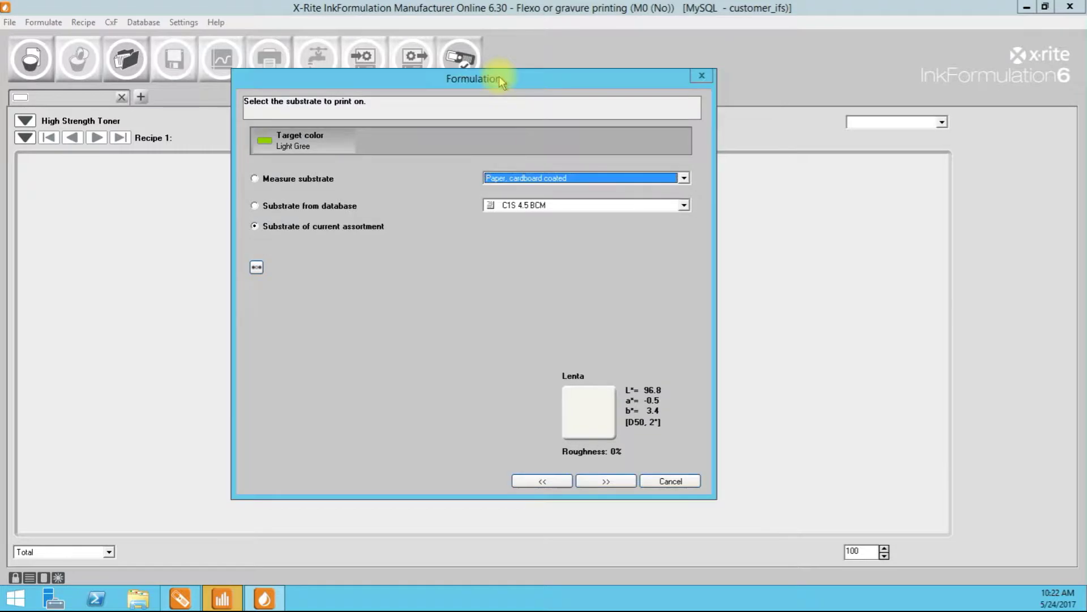
pyautogui.click(265, 180)
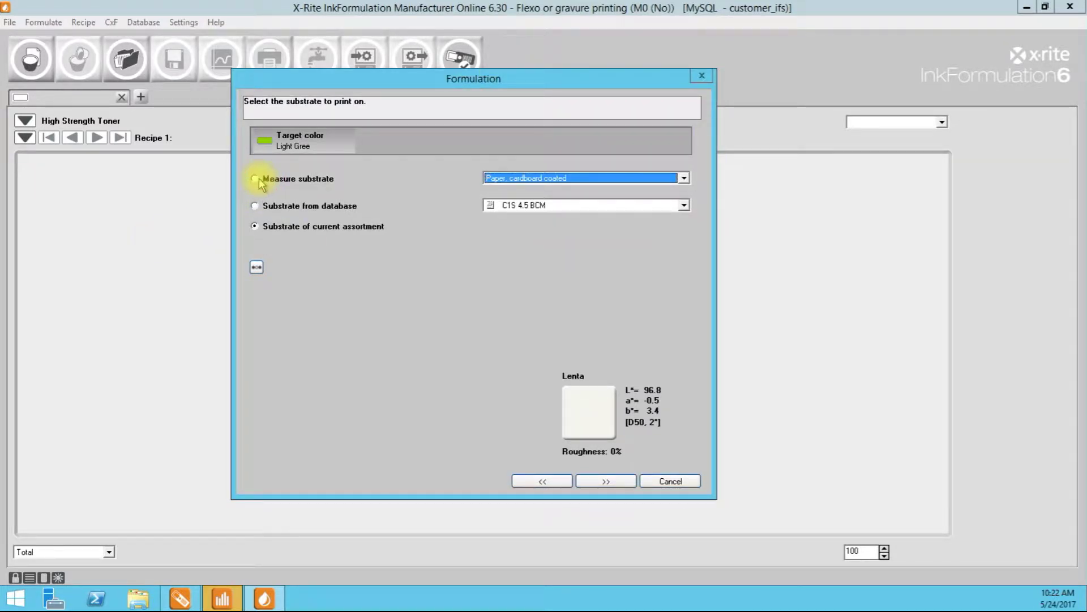
pyautogui.click(601, 481)
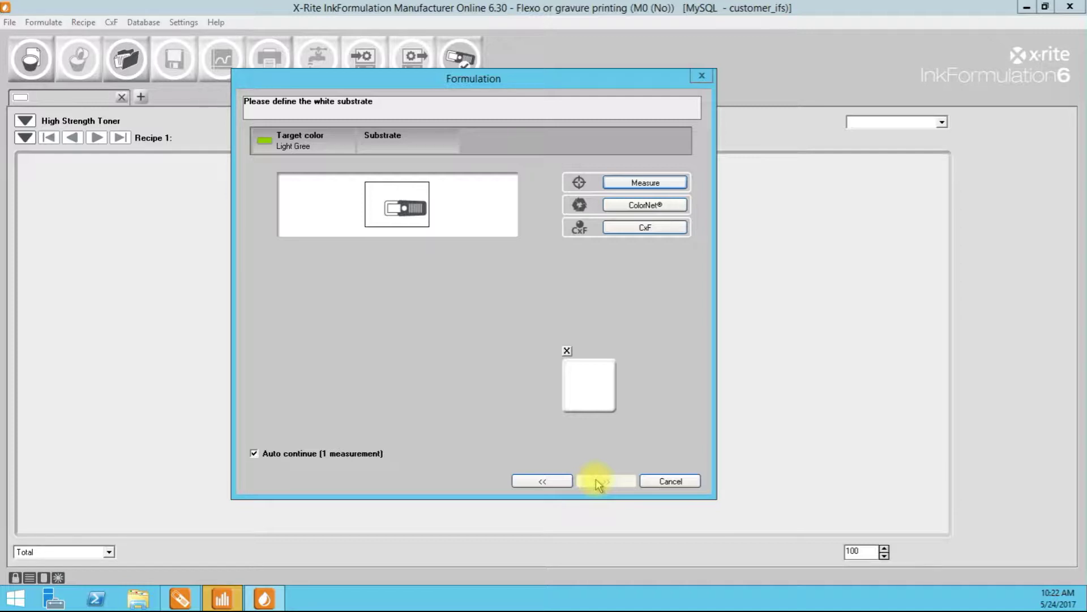
pyautogui.click(598, 482)
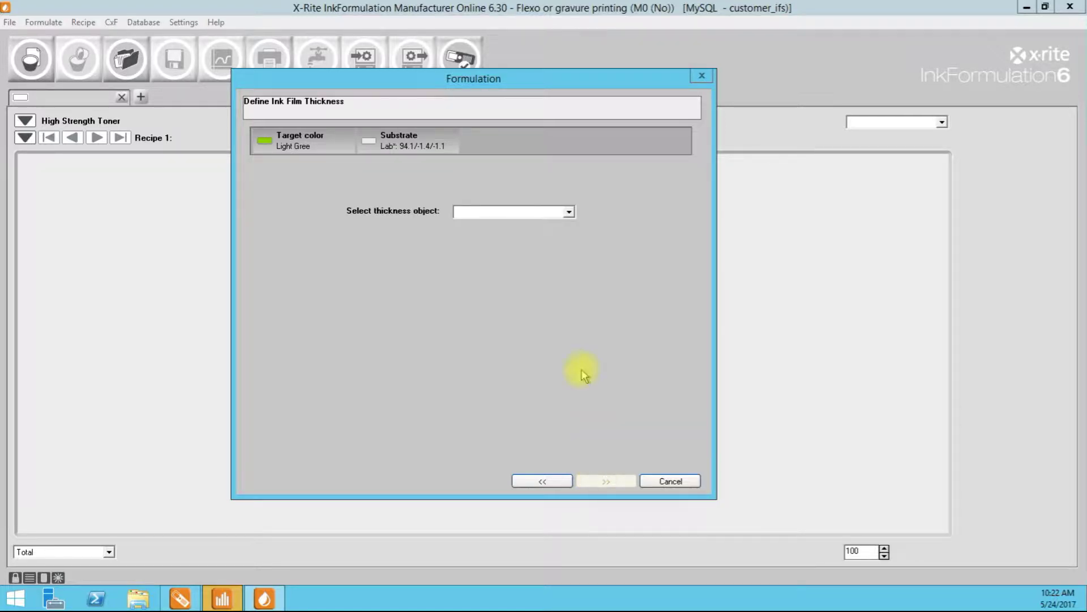
# Step: Set the ink film thickness to Toner 3.1 BCM and the application / additive combination to Surface Print
pyautogui.click(569, 212)
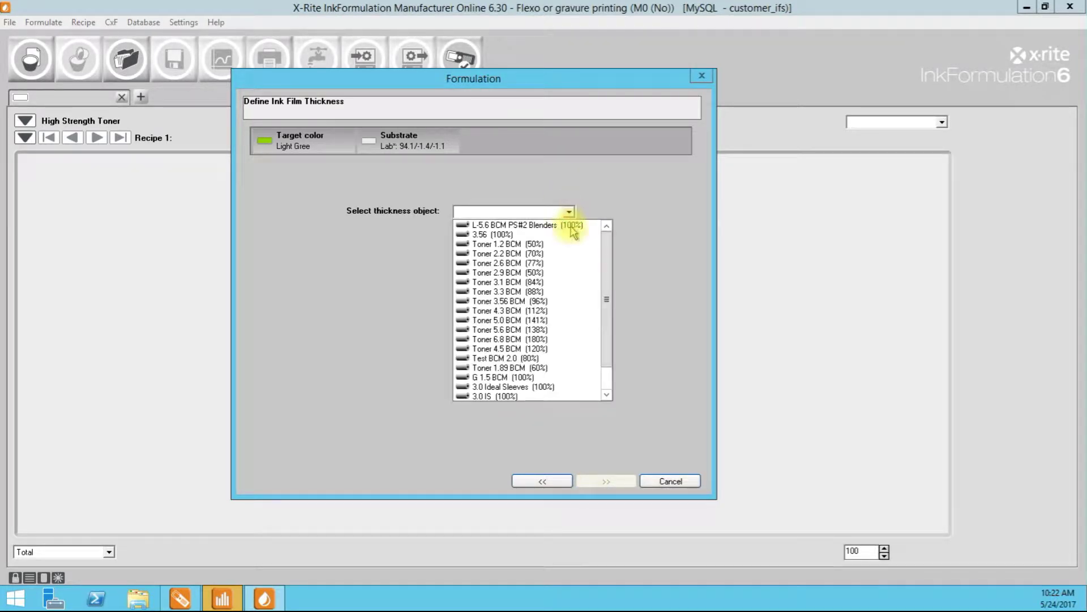
pyautogui.click(563, 282)
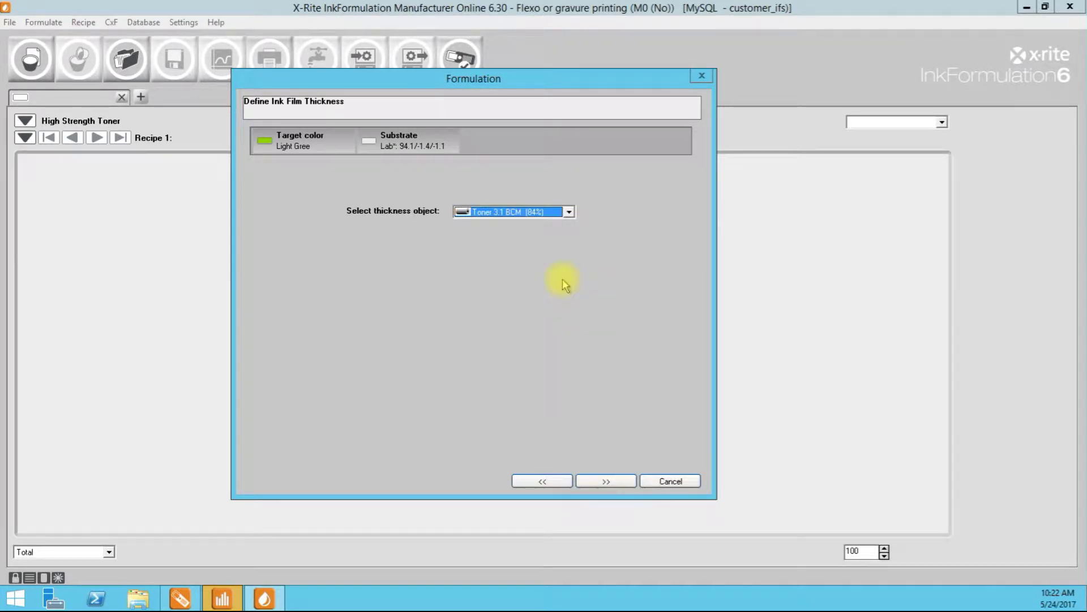
pyautogui.click(612, 481)
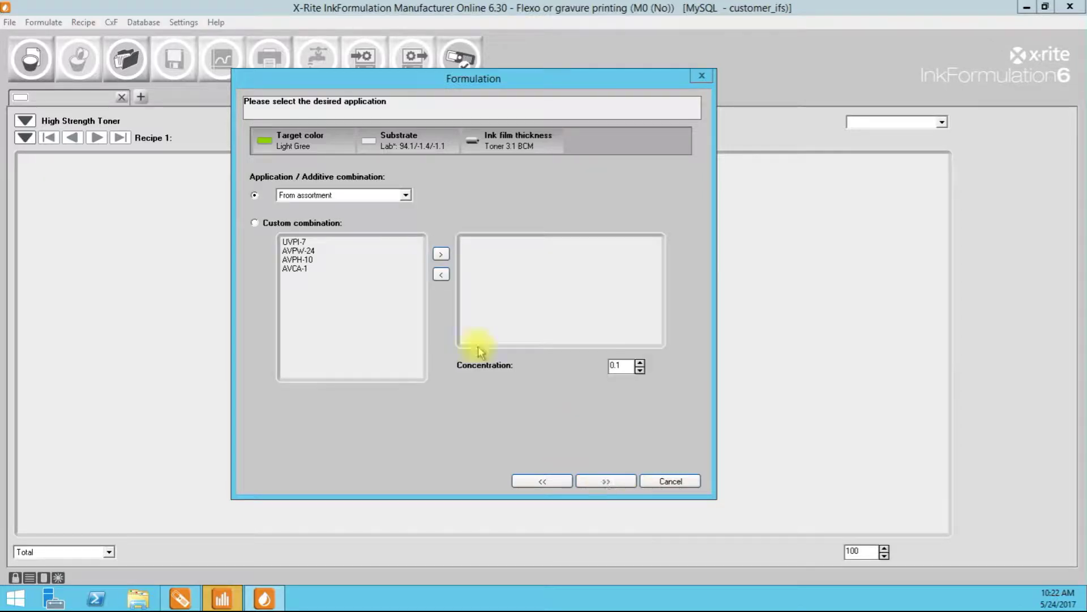
pyautogui.moveTo(483, 86); pyautogui.dragTo(480, 95)
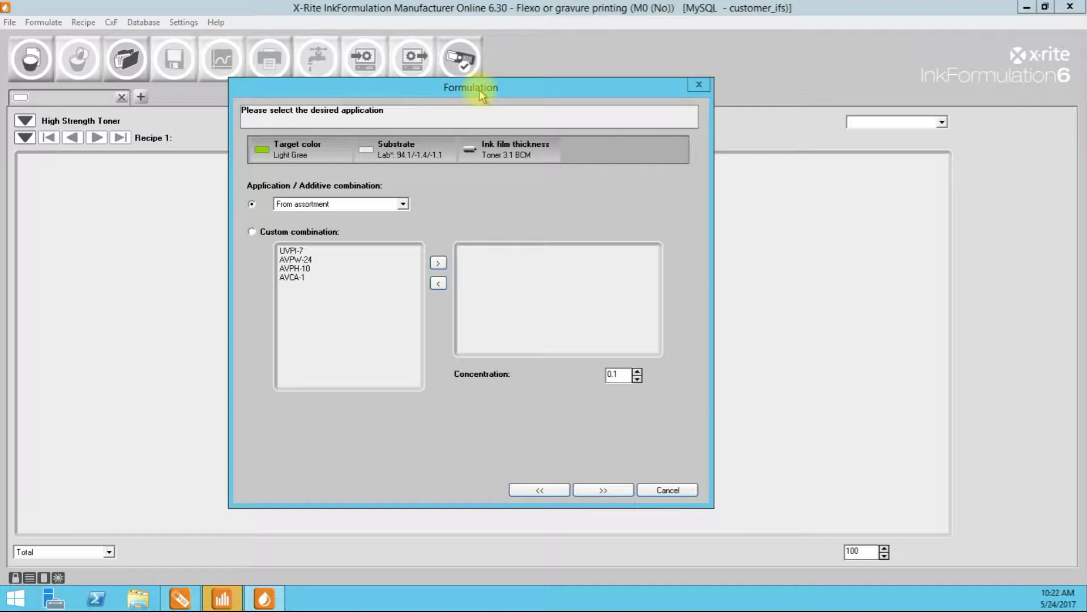
pyautogui.click(403, 204)
pyautogui.click(392, 225)
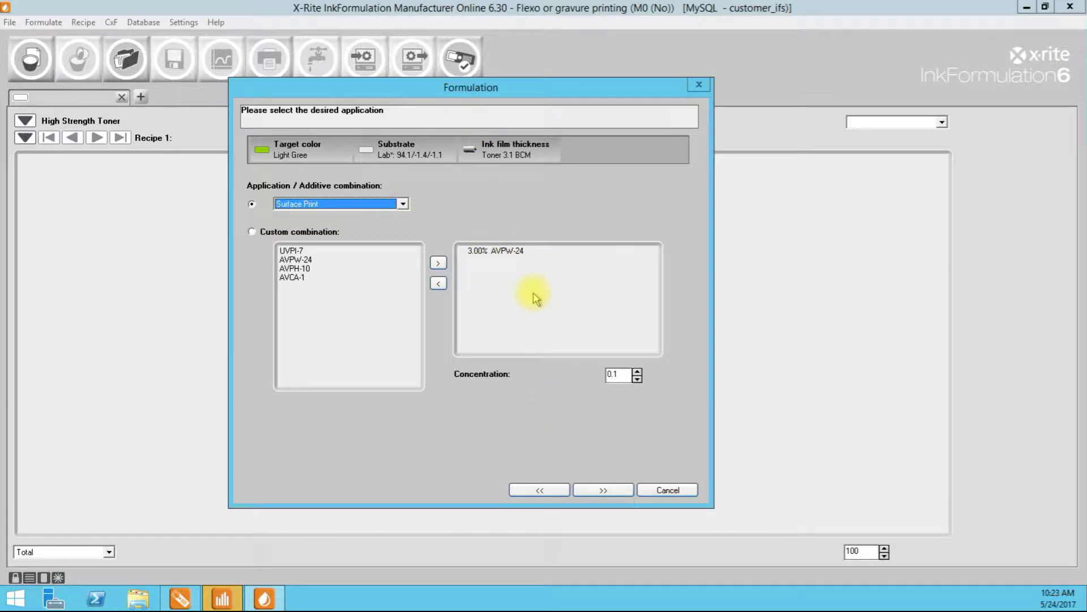
pyautogui.click(603, 489)
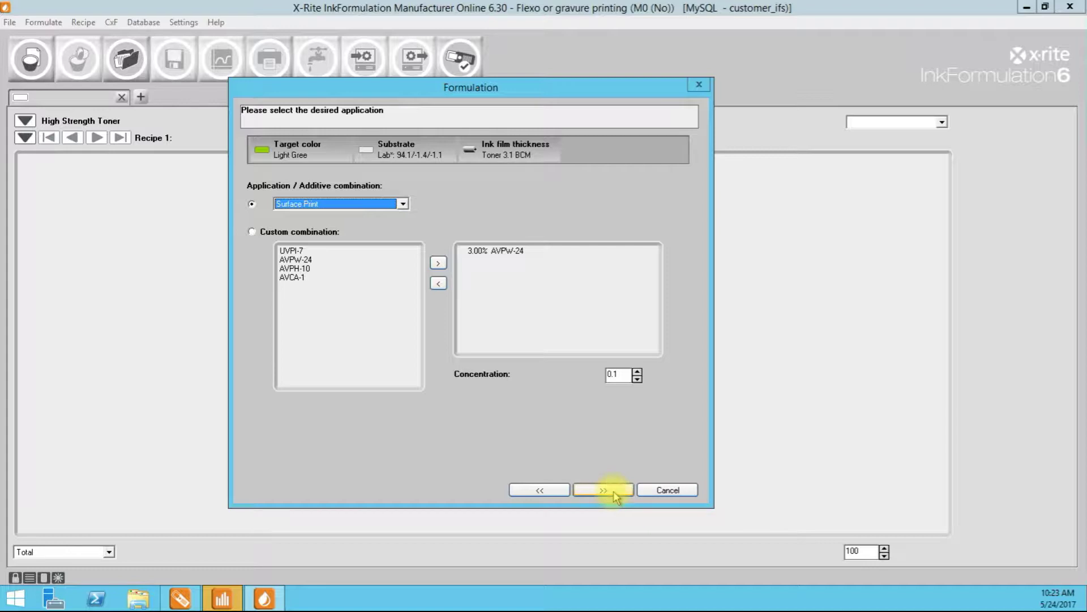
# Step: Select Lam-Film Extender as the transparent white and limit the colorants to the Standard Pigments group
pyautogui.moveTo(463, 91); pyautogui.dragTo(471, 86)
pyautogui.click(545, 180)
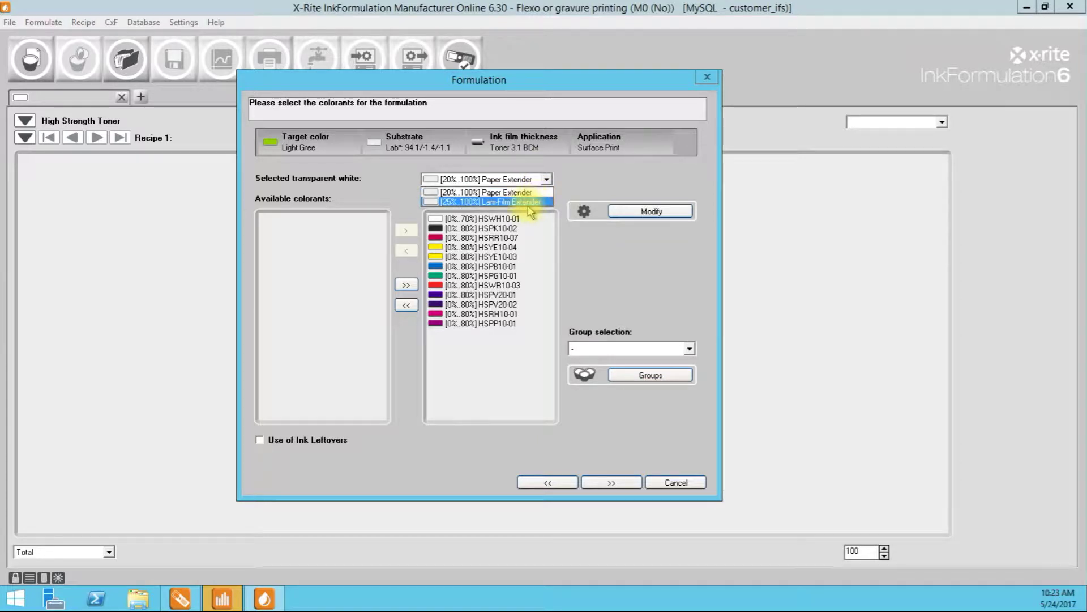
pyautogui.click(502, 203)
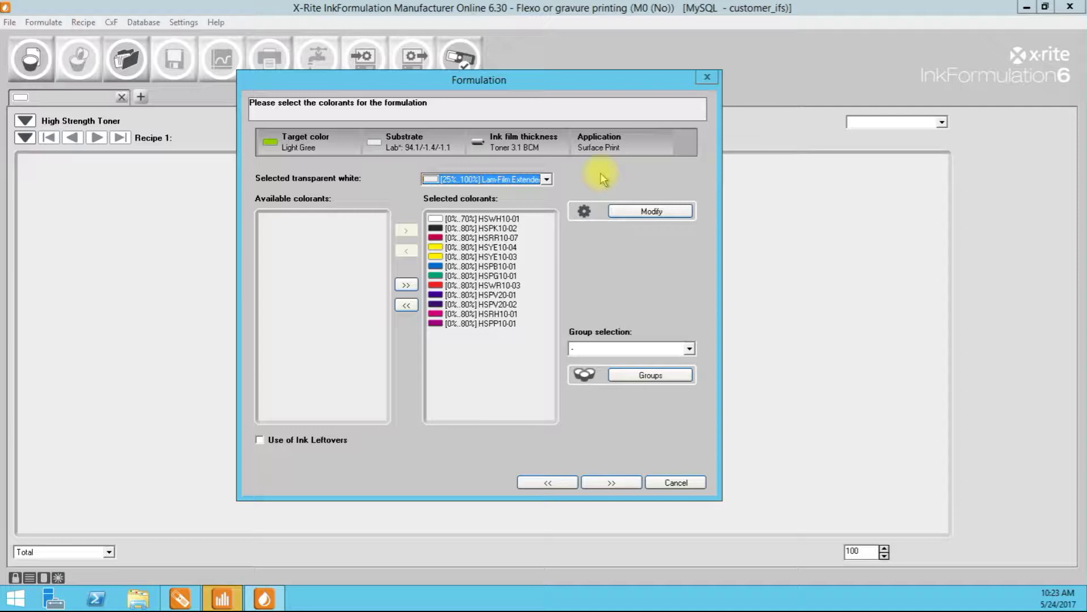
pyautogui.click(688, 349)
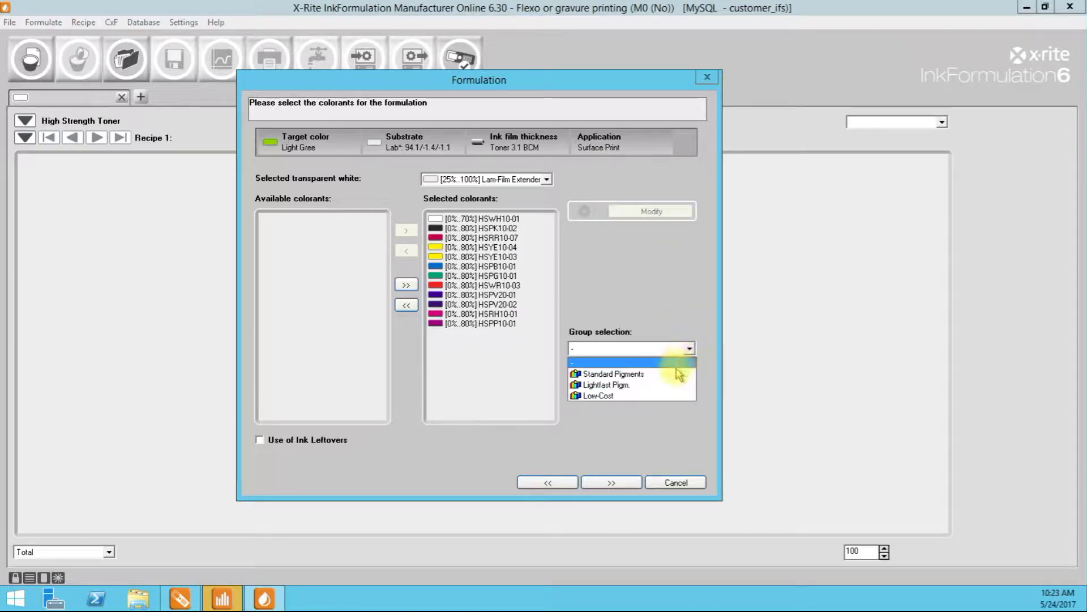
pyautogui.click(677, 374)
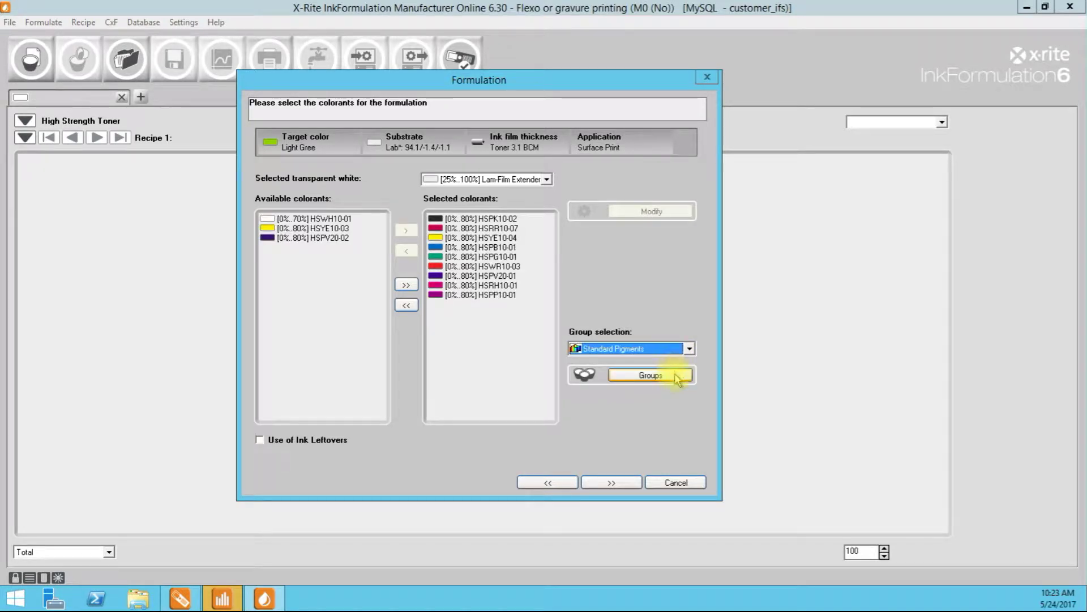
# Step: Calculate the Light Gree formulation and accept Recipe 1
pyautogui.click(613, 482)
pyautogui.click(617, 482)
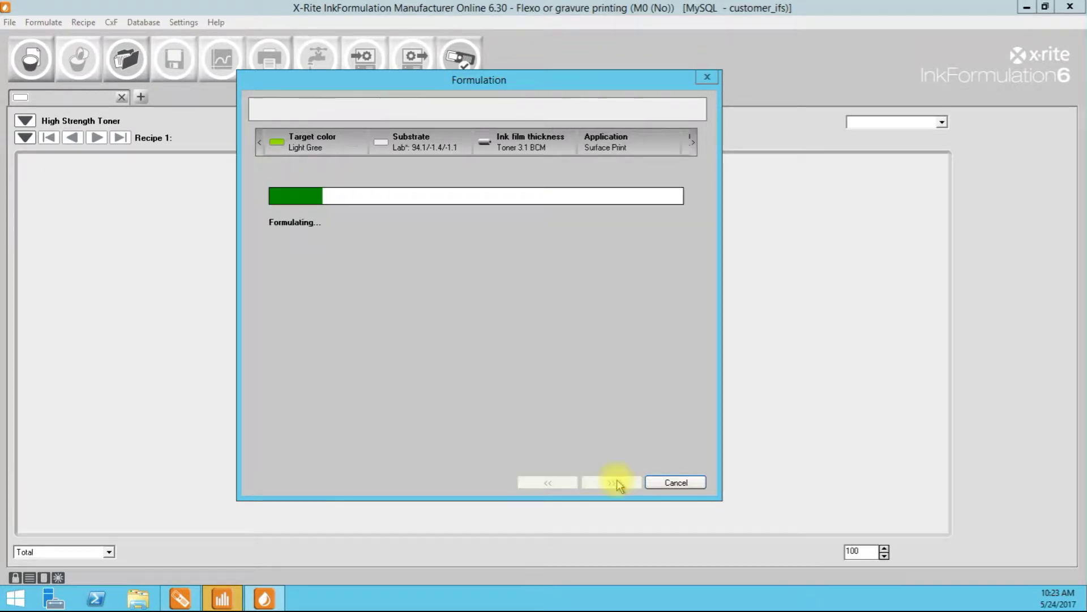
pyautogui.click(617, 483)
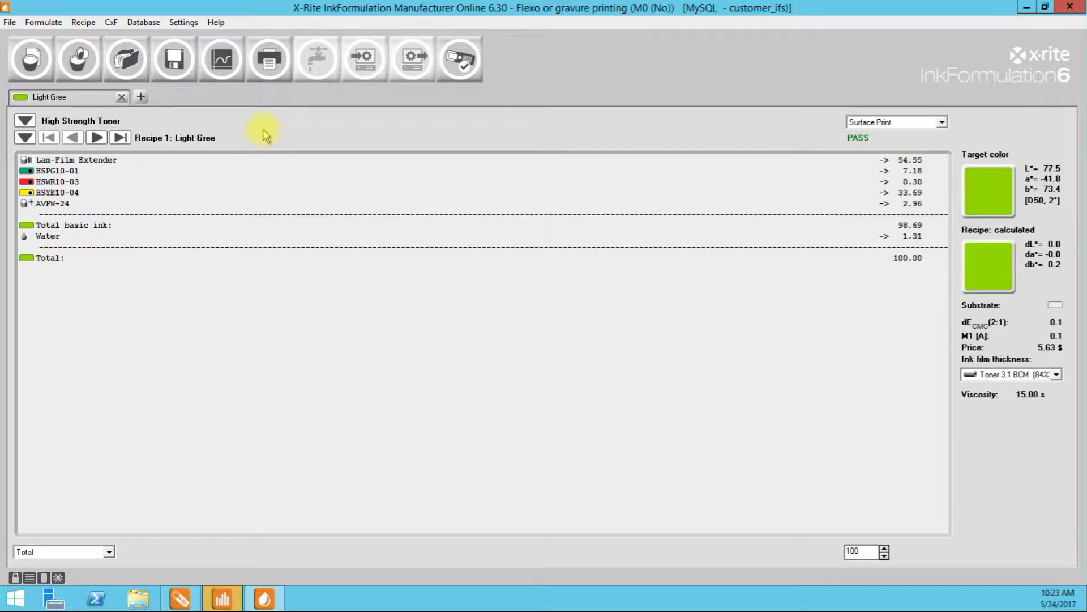
# Step: Open a second recipe tab and start a new formulation with RED from the ColorNet job as target color
pyautogui.click(141, 97)
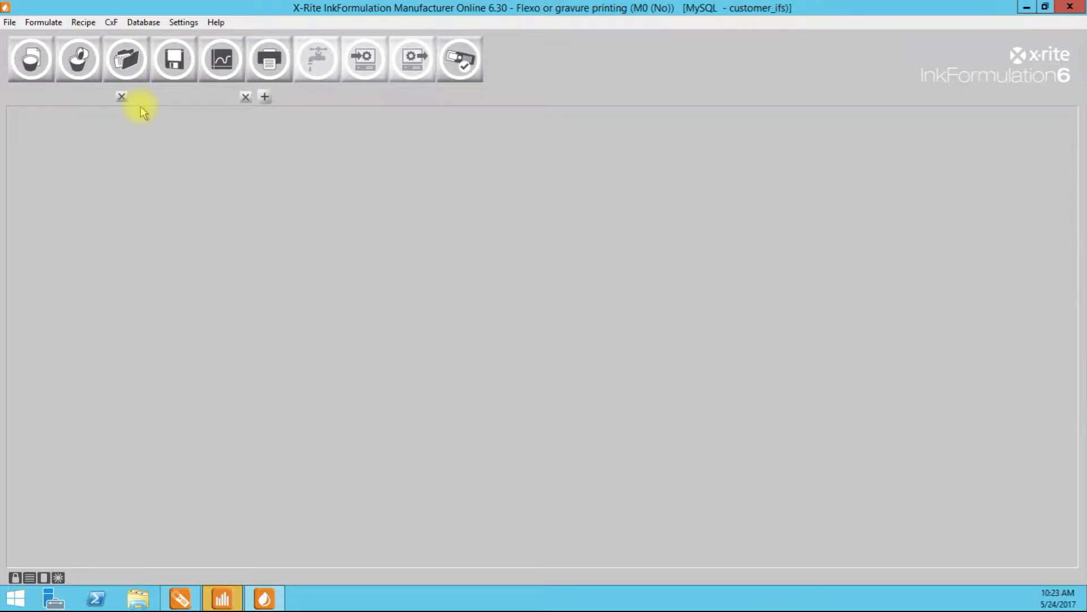
pyautogui.click(33, 61)
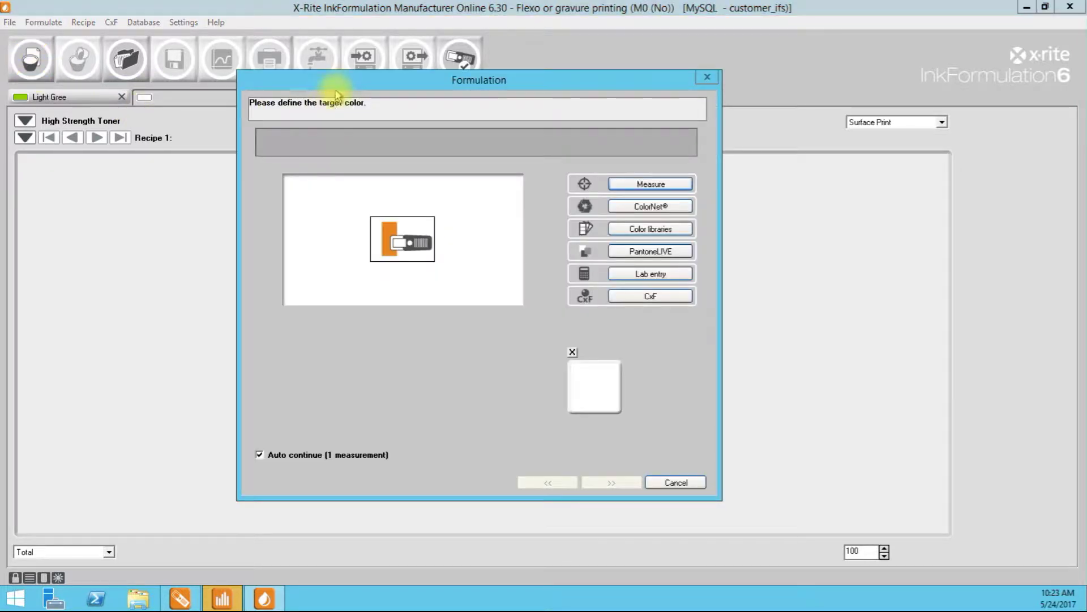
pyautogui.click(634, 201)
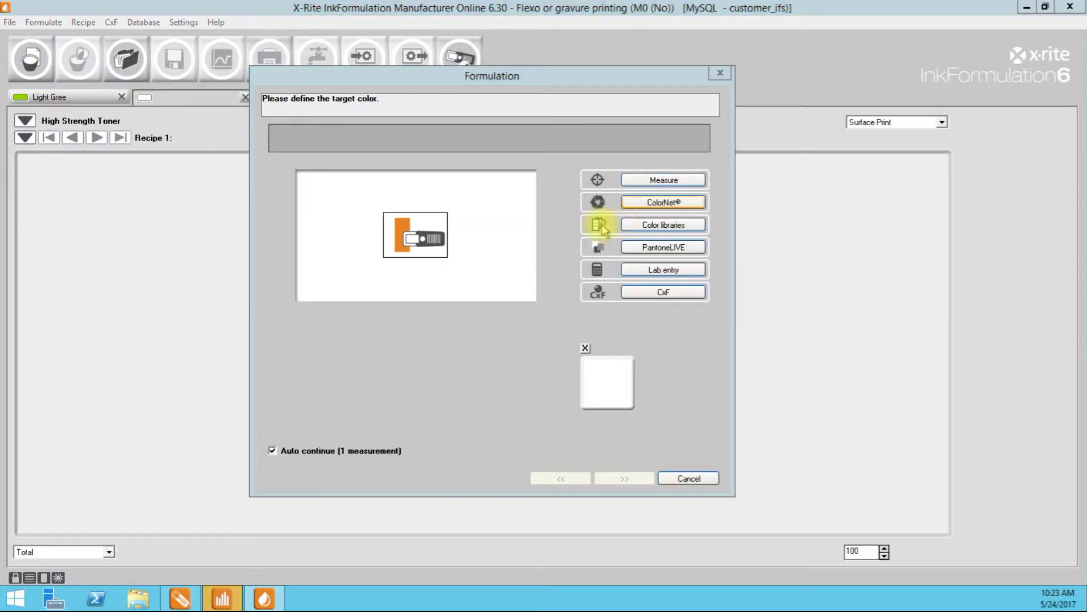
pyautogui.click(447, 151)
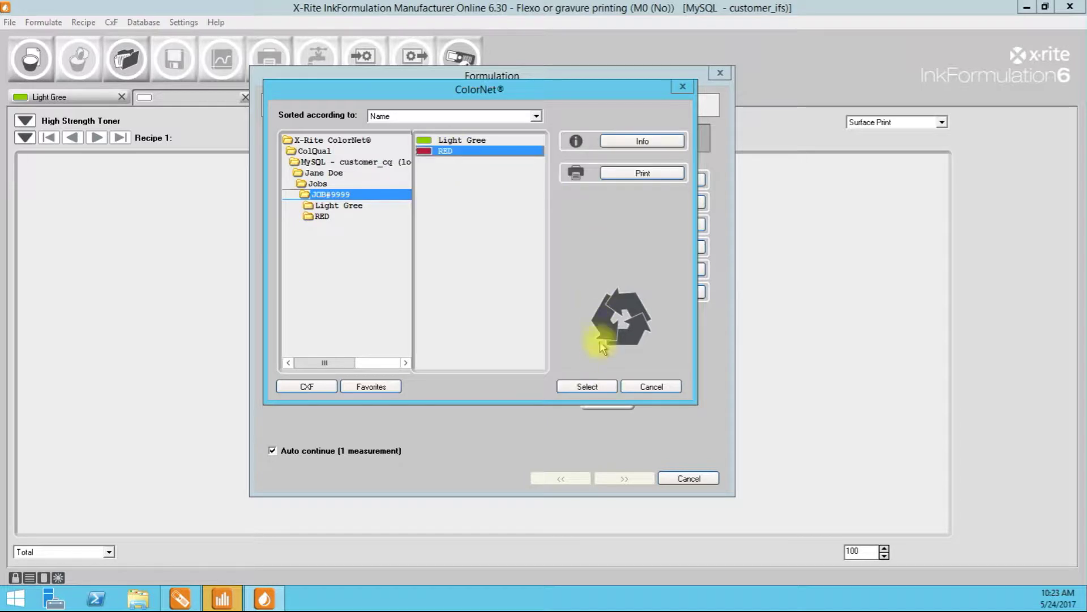
pyautogui.click(599, 388)
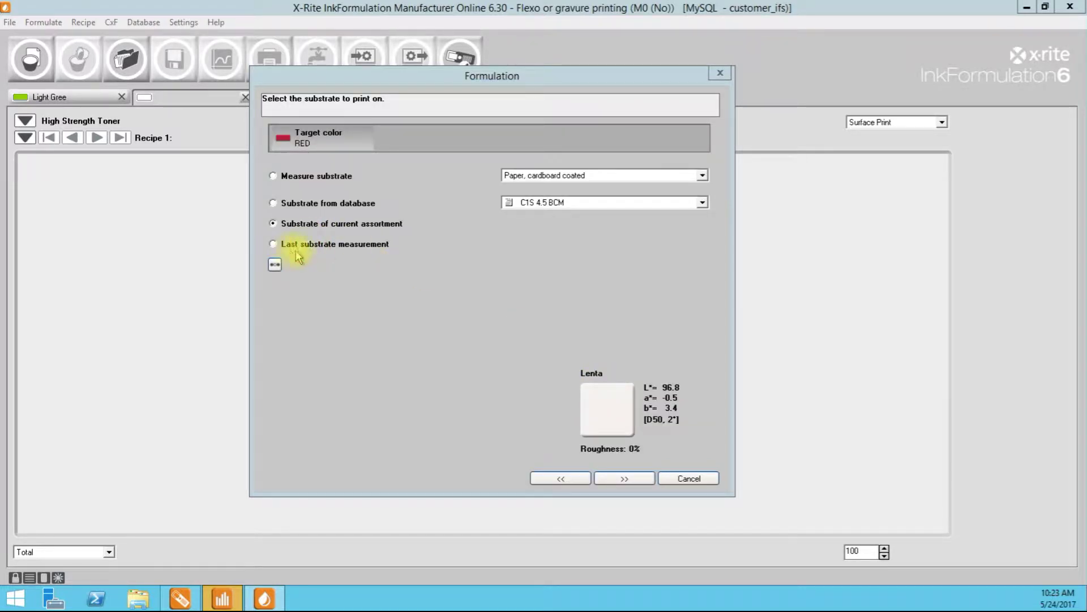
# Step: Use the last substrate measurement for RED and set the ink film thickness to Toner 5.6 BCM
pyautogui.click(328, 244)
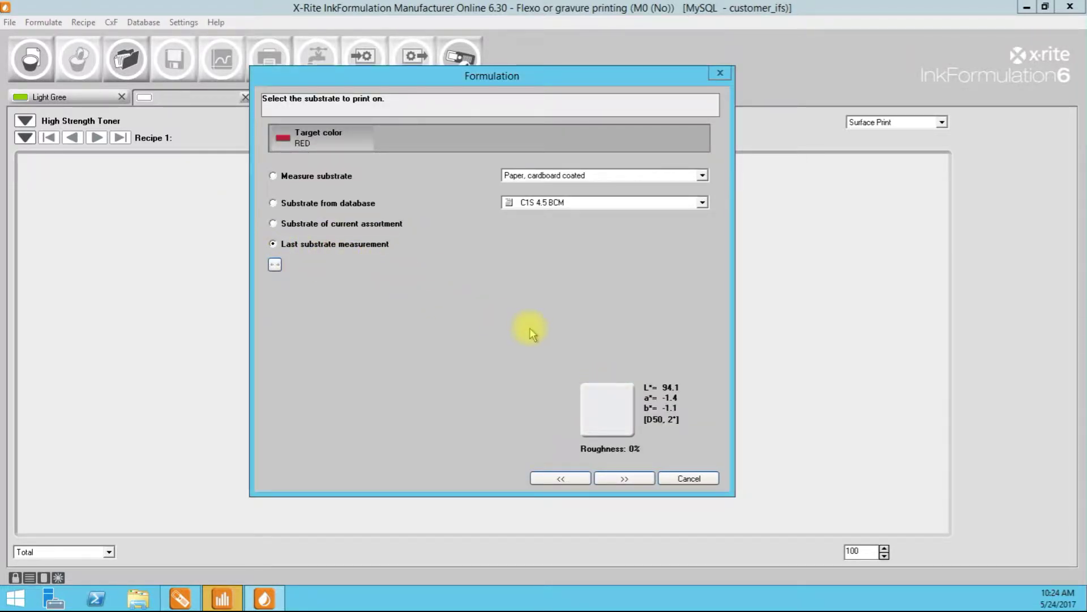
pyautogui.click(621, 480)
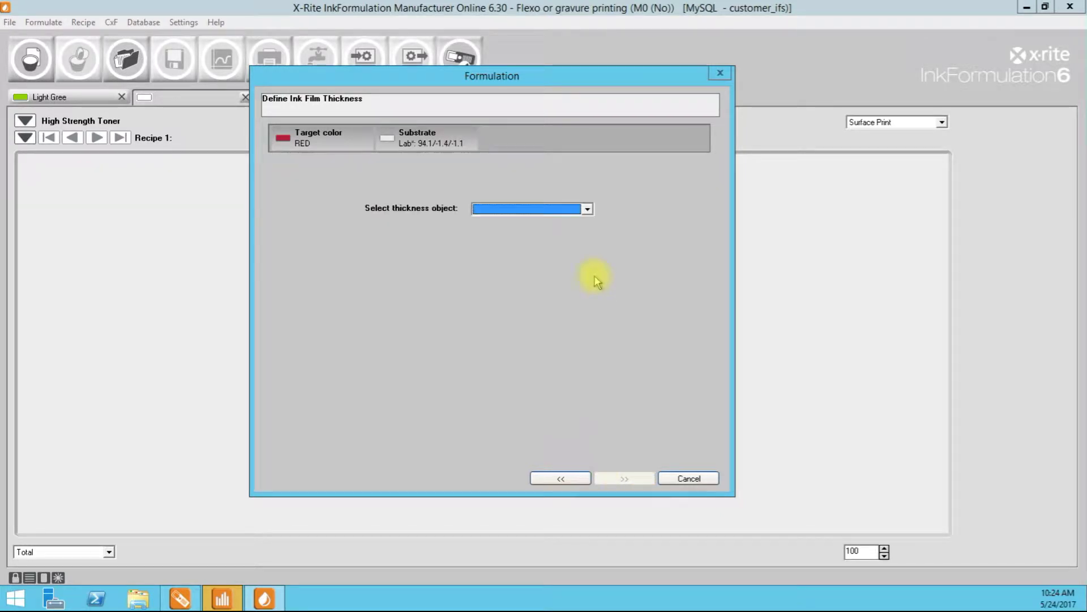
pyautogui.click(588, 209)
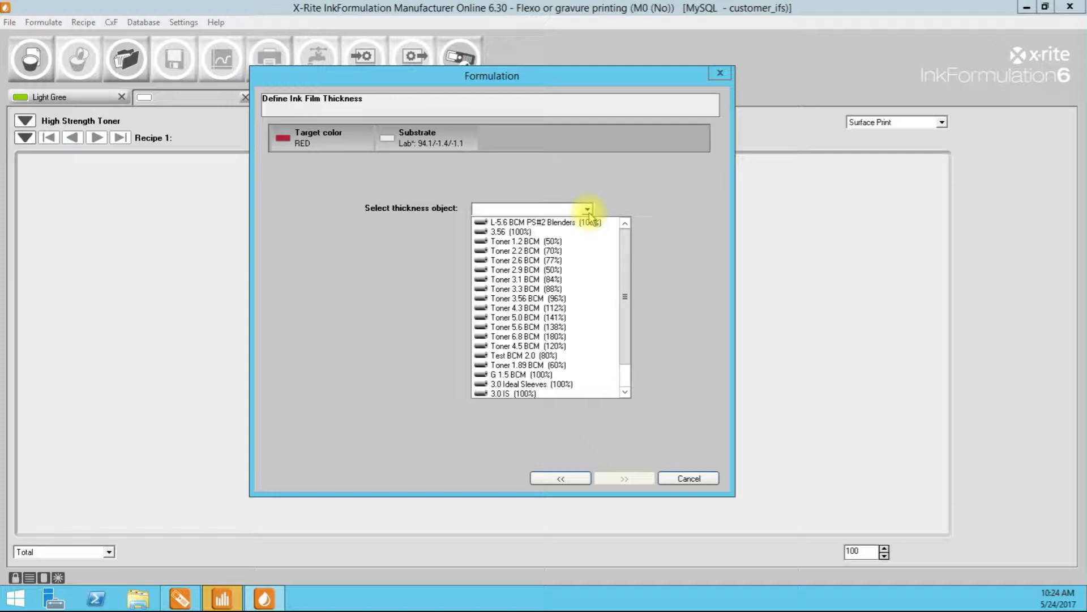
pyautogui.click(578, 328)
pyautogui.click(630, 481)
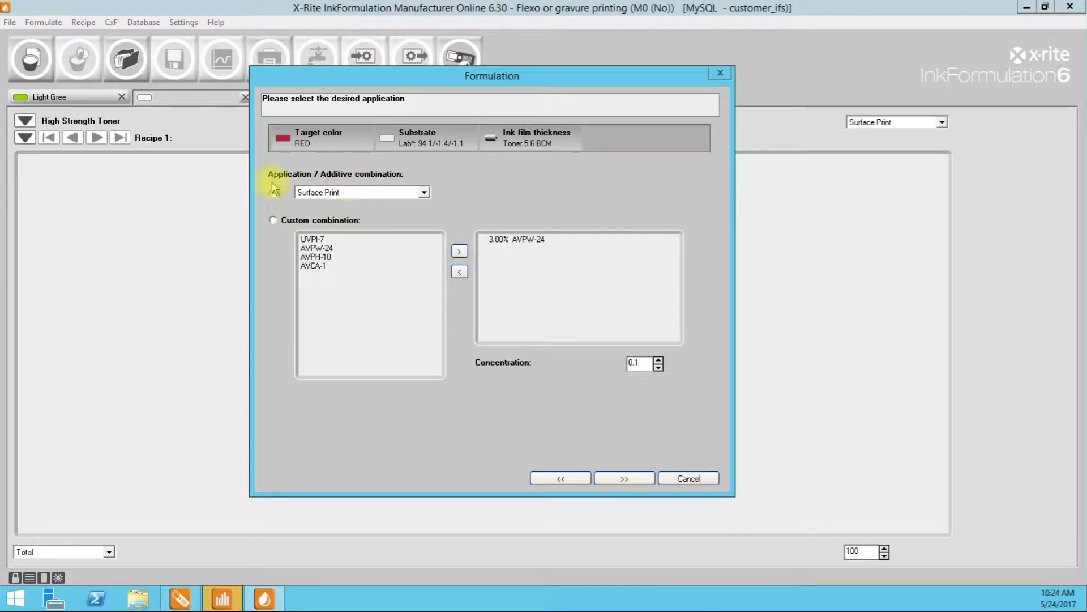
# Step: Accept the Surface Print application for RED, and select Lam-Film Extender as transparent white with the Standard Pigments colorant group
pyautogui.click(625, 478)
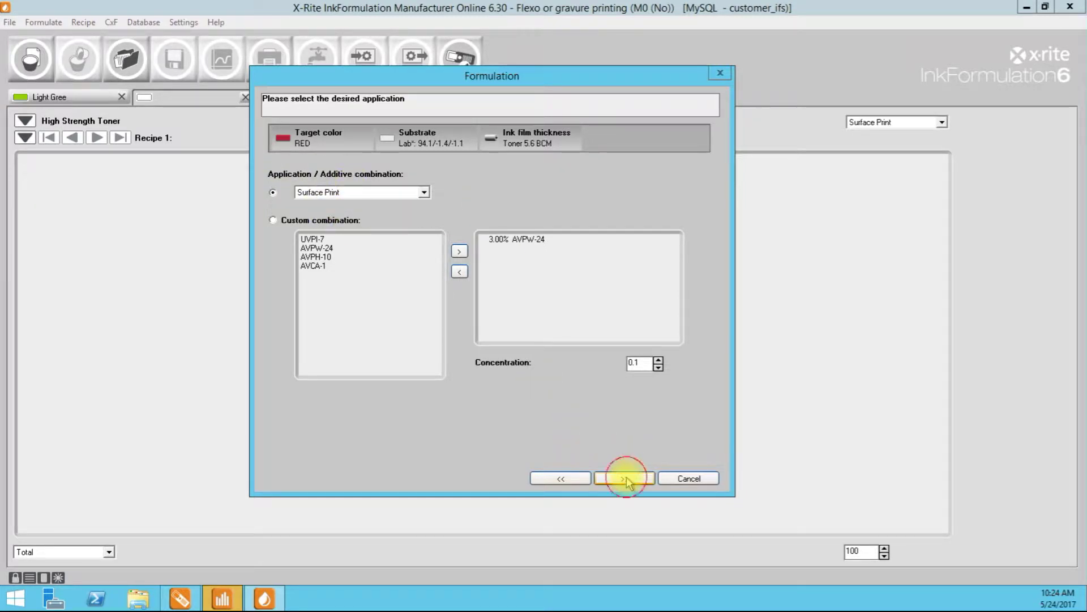
pyautogui.click(553, 175)
pyautogui.click(549, 195)
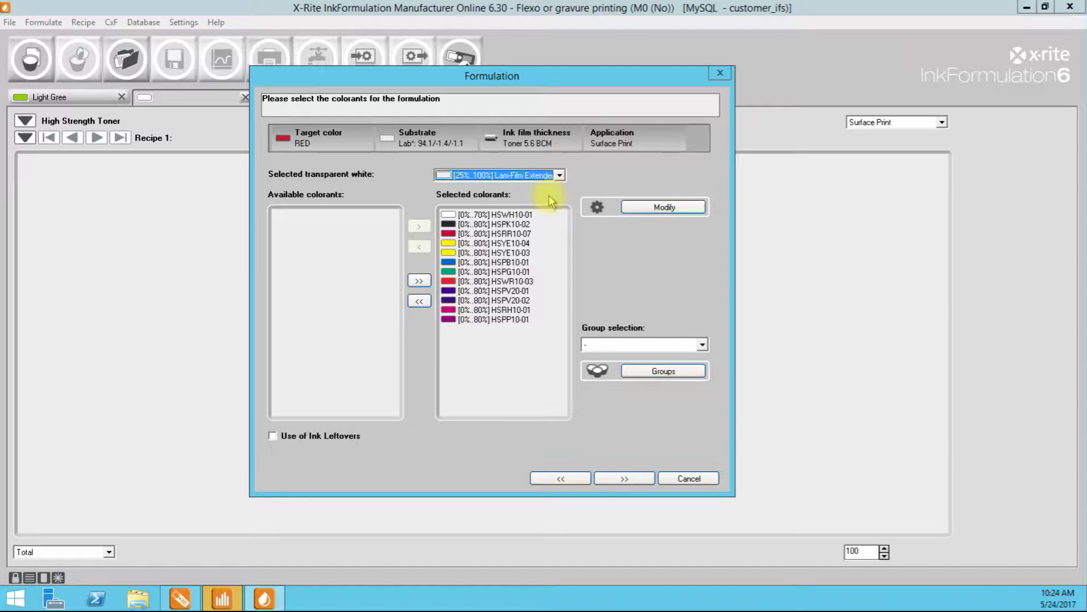
pyautogui.click(689, 345)
pyautogui.click(687, 370)
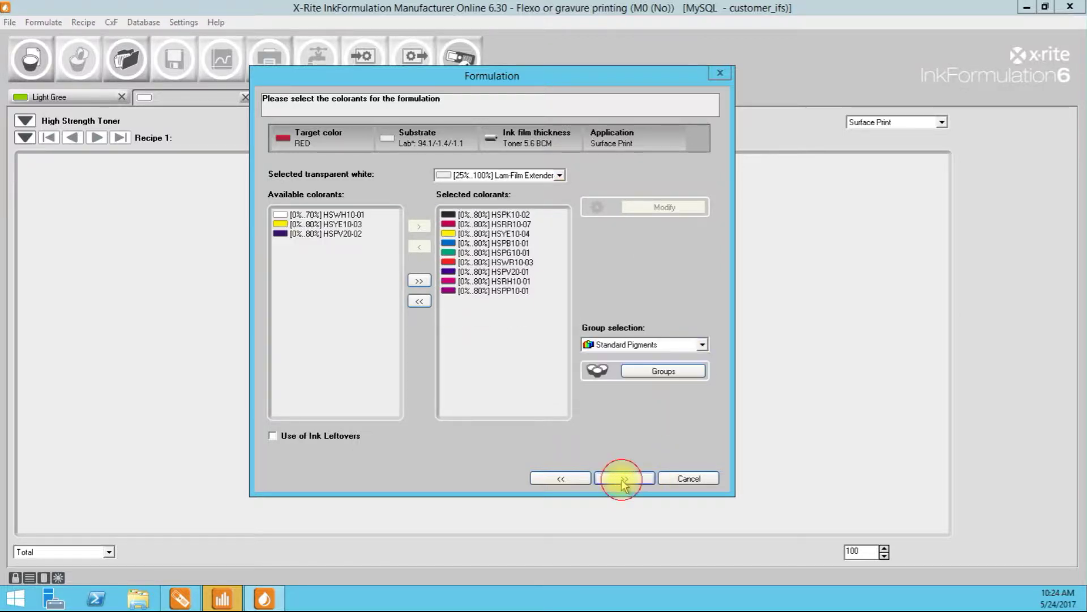
# Step: Calculate the RED formulation and accept Recipe 1
pyautogui.click(624, 478)
pyautogui.click(624, 479)
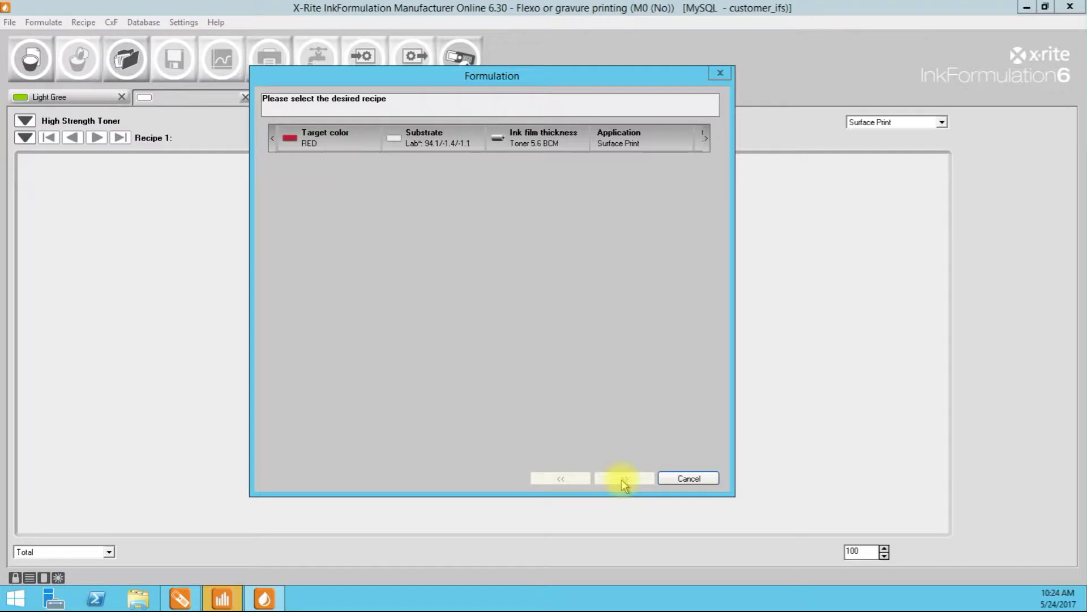
pyautogui.click(620, 478)
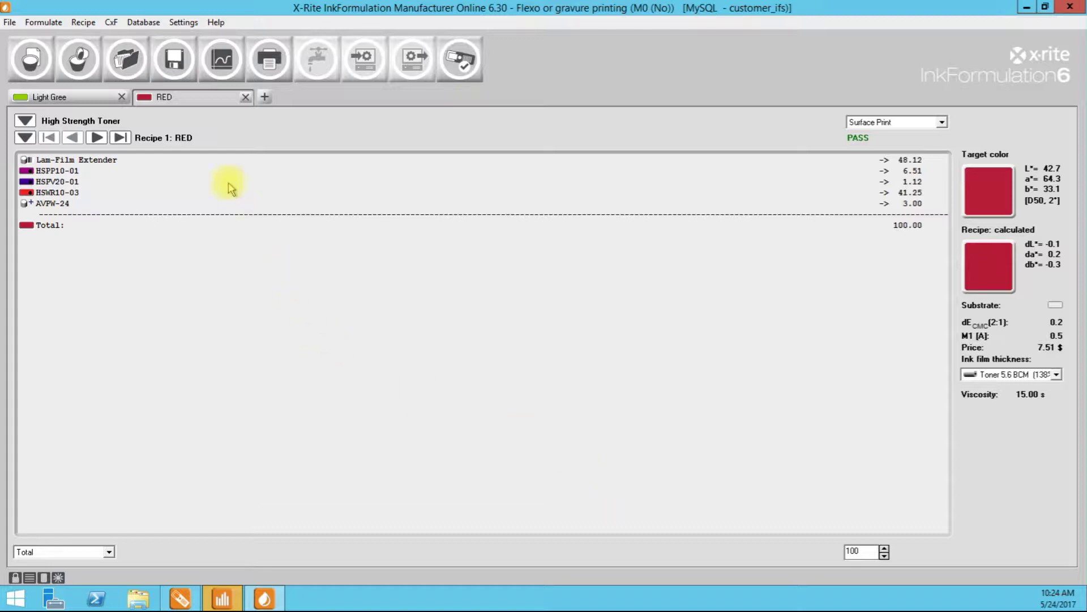
# Step: Start saving the RED recipe and create a new recipe folder named Job#9999
pyautogui.click(222, 59)
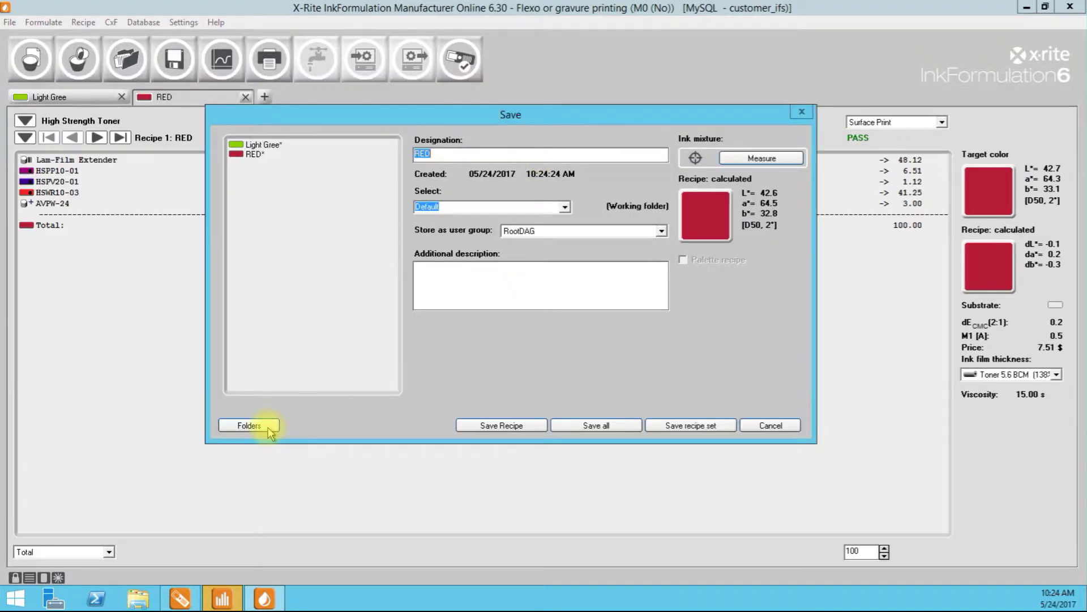
pyautogui.click(269, 430)
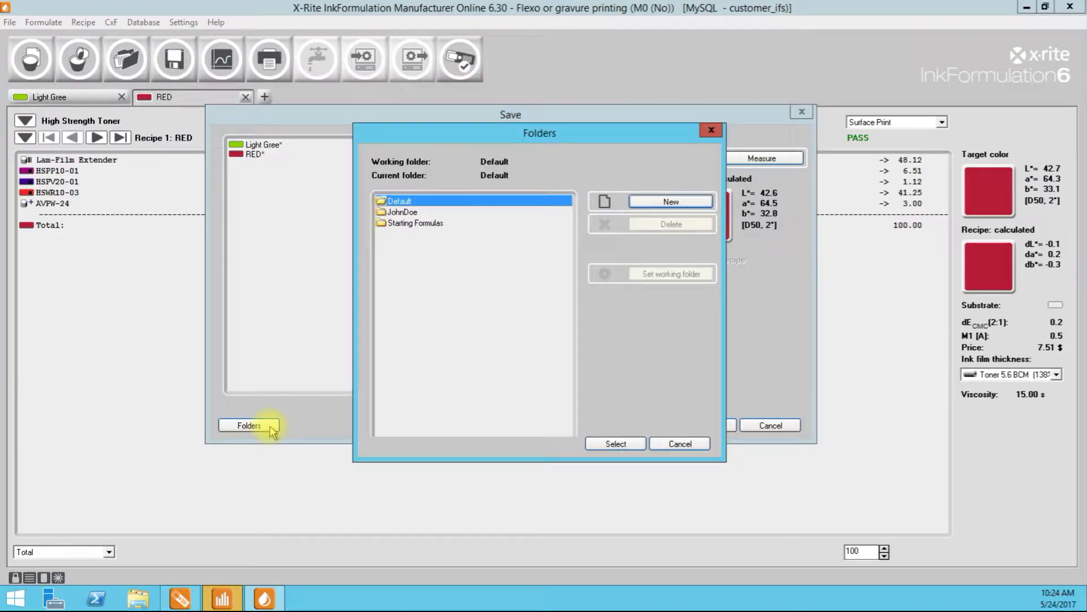
pyautogui.click(668, 209)
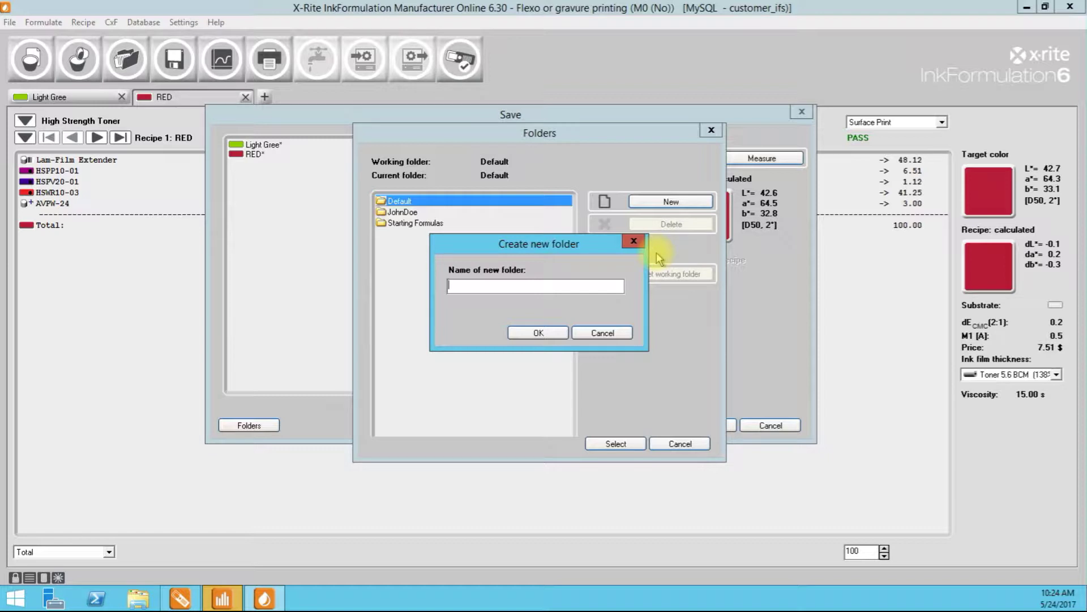
pyautogui.write('Job#9999')
pyautogui.click(548, 334)
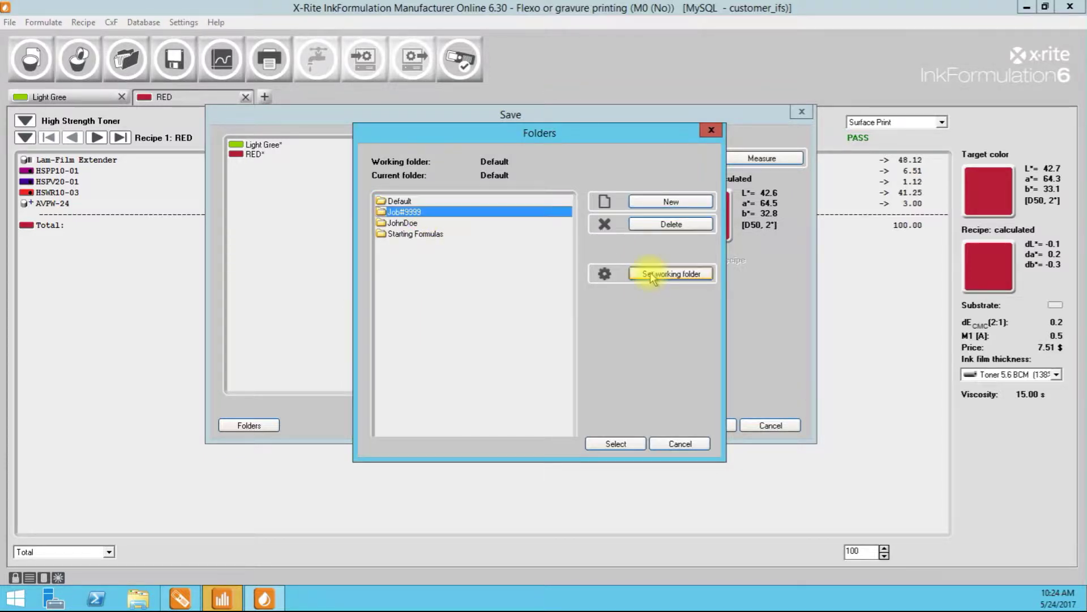
# Step: Set Job#9999 as the working folder and save all open recipes in it
pyautogui.click(652, 277)
pyautogui.click(625, 443)
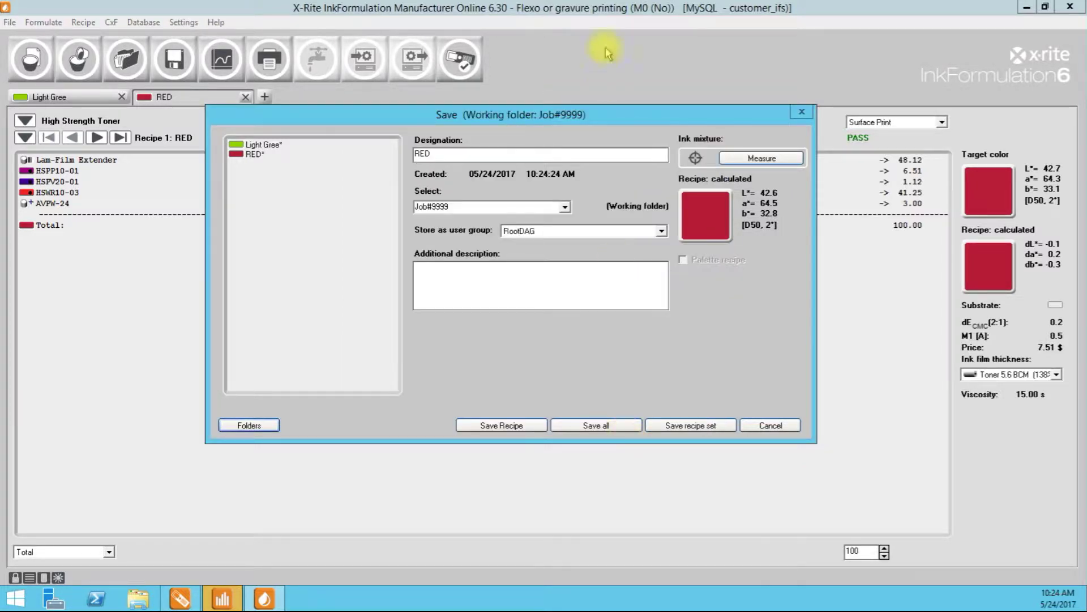
pyautogui.moveTo(589, 115); pyautogui.dragTo(565, 112)
pyautogui.click(573, 423)
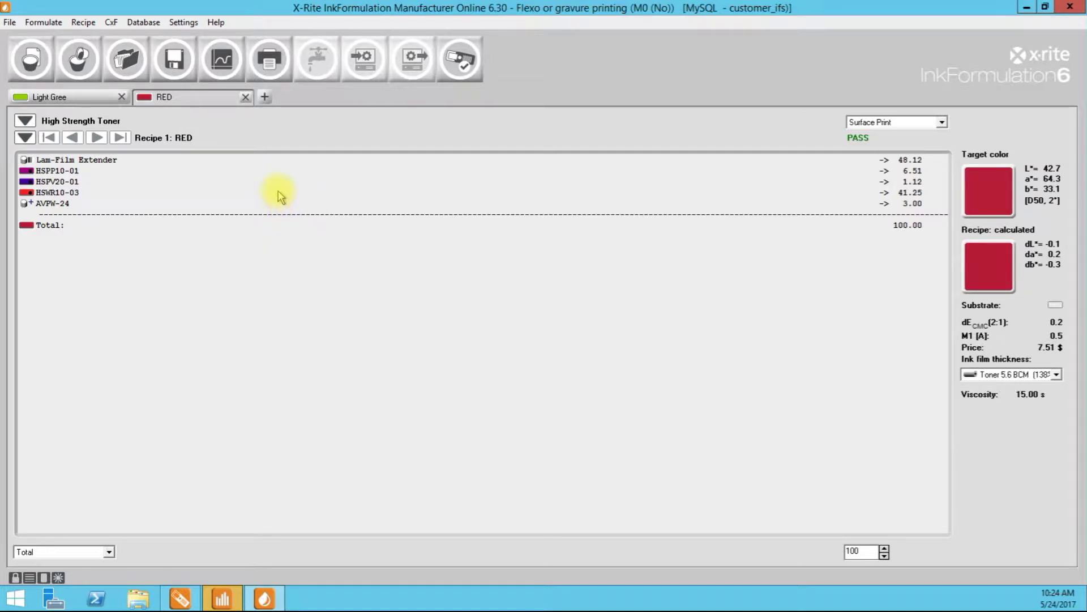
# Step: Add an empty third recipe tab, then restart the formulation of the RED recipe with its existing target color
pyautogui.click(265, 101)
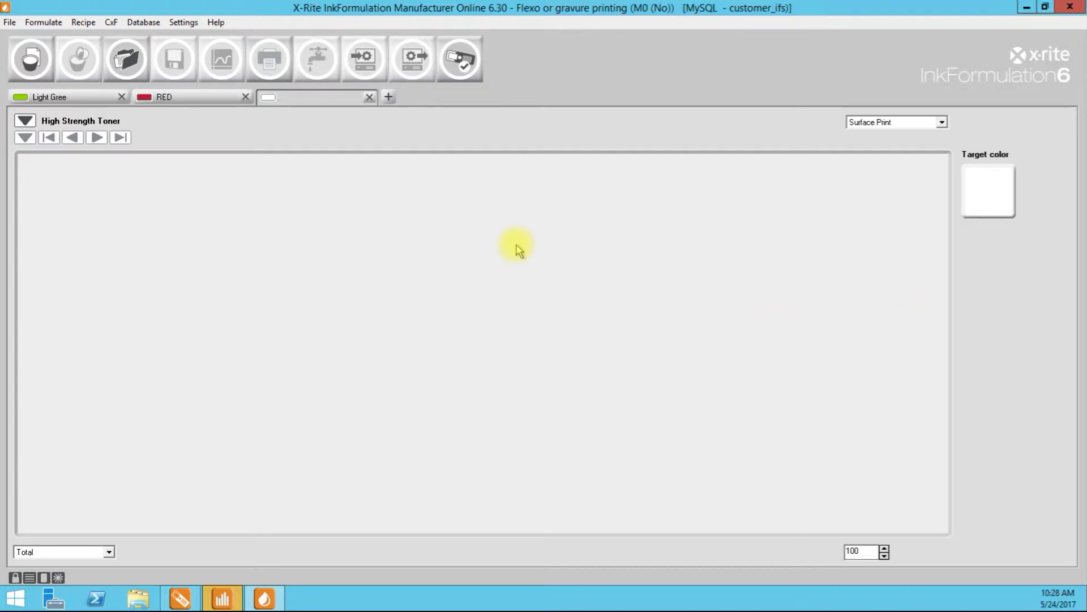
pyautogui.click(191, 98)
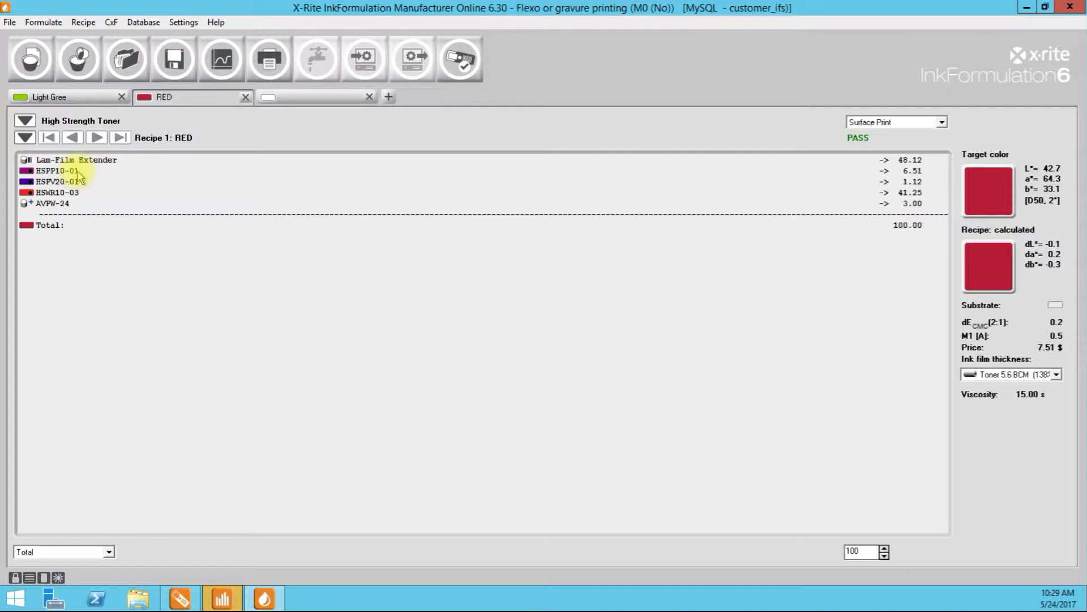
pyautogui.click(31, 59)
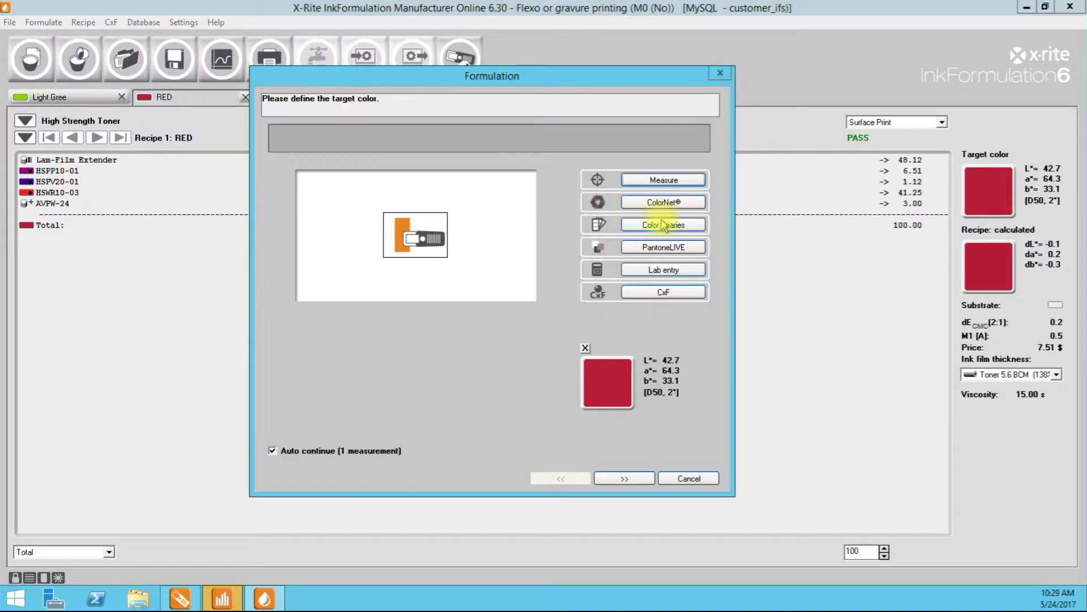
pyautogui.click(634, 478)
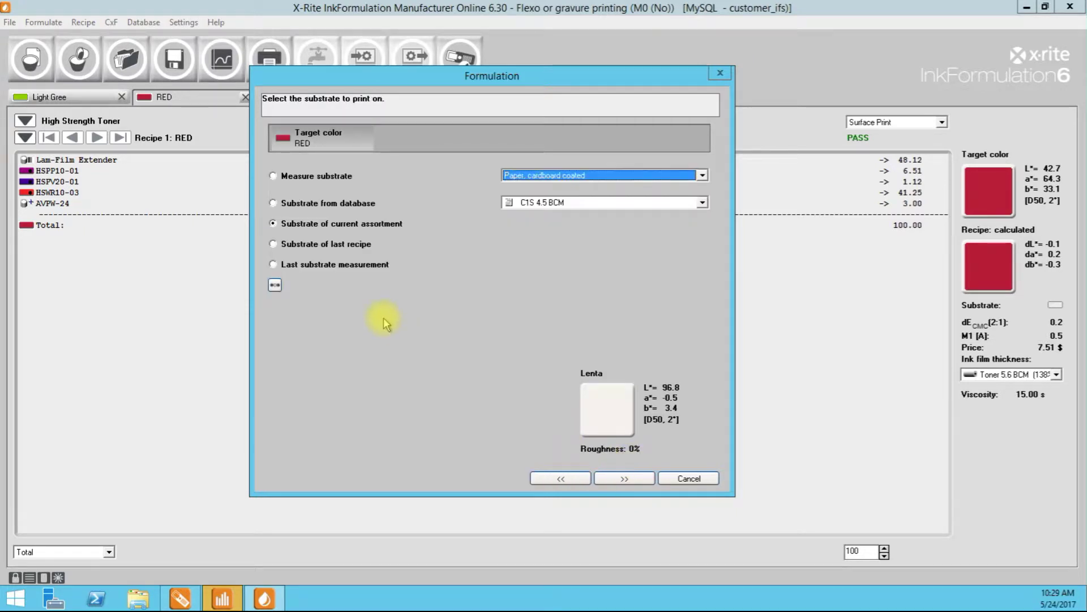
# Step: Use the last substrate measurement for the repeated RED formulation and set the ink film thickness to Toner 5.6 BCM
pyautogui.click(618, 477)
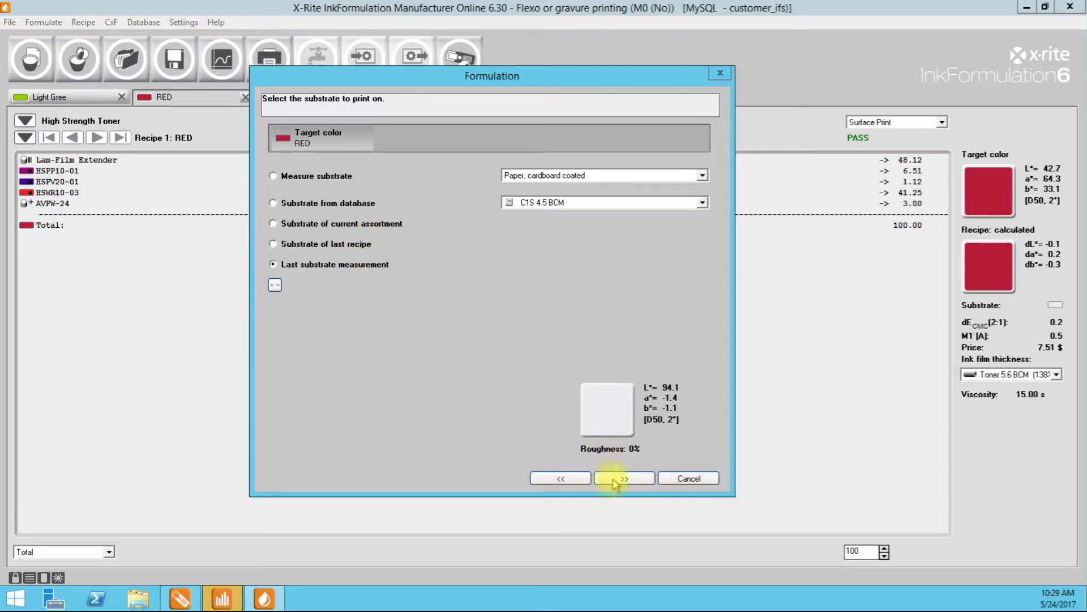
pyautogui.click(583, 209)
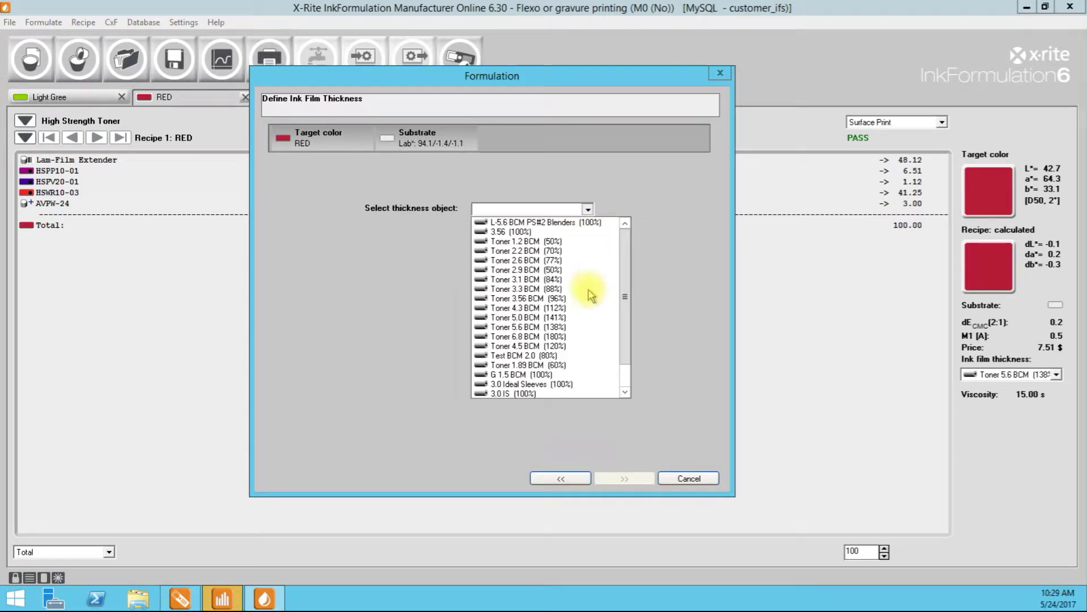
pyautogui.click(586, 327)
pyautogui.click(631, 482)
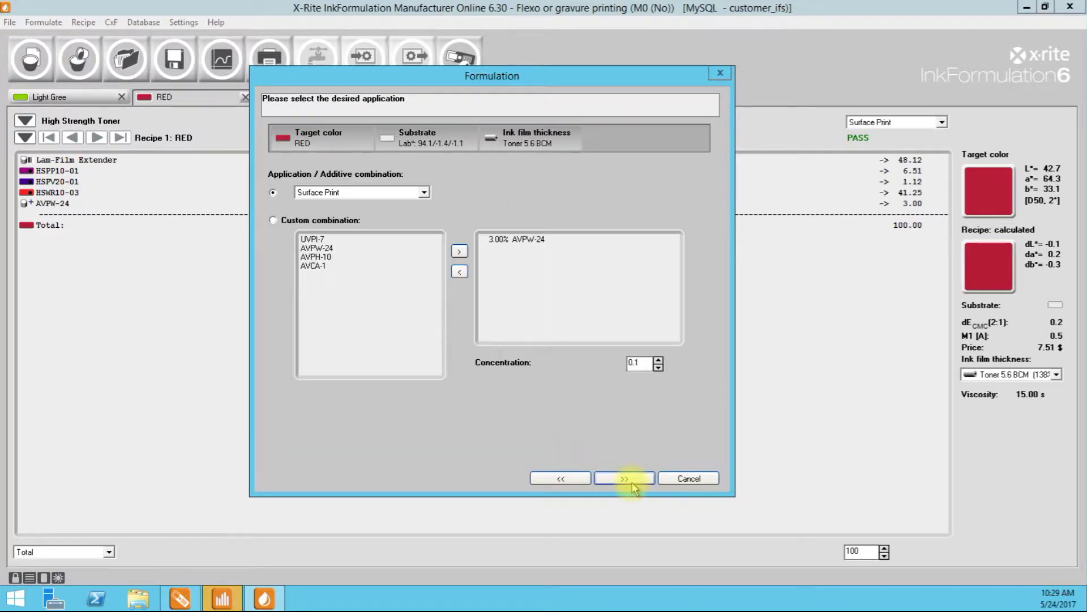
# Step: Accept the Surface Print application again, select Lam-Film Extender as transparent white and set the colorant group
pyautogui.click(628, 480)
pyautogui.click(559, 175)
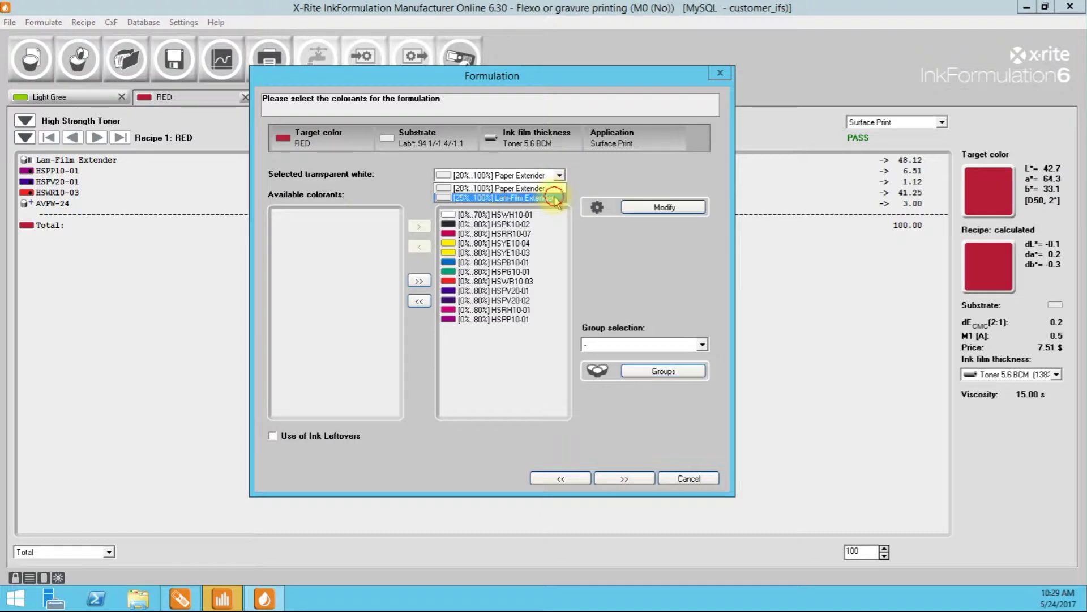
pyautogui.click(558, 196)
pyautogui.click(702, 344)
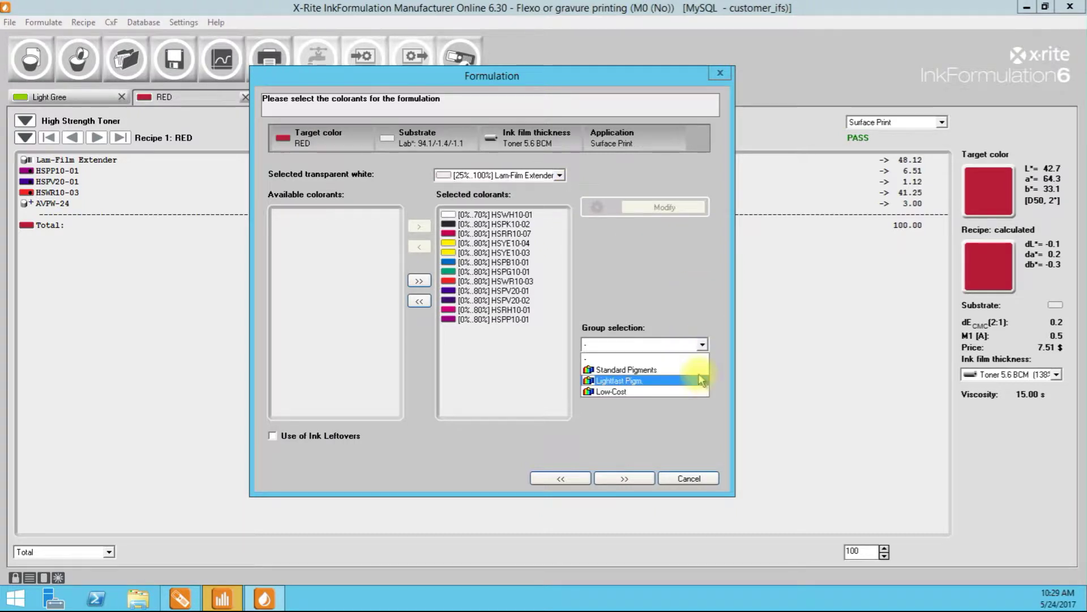
pyautogui.click(680, 359)
# Step: Recalculate the RED formulation and finish with the first proposed recipe
pyautogui.click(633, 480)
pyautogui.click(625, 479)
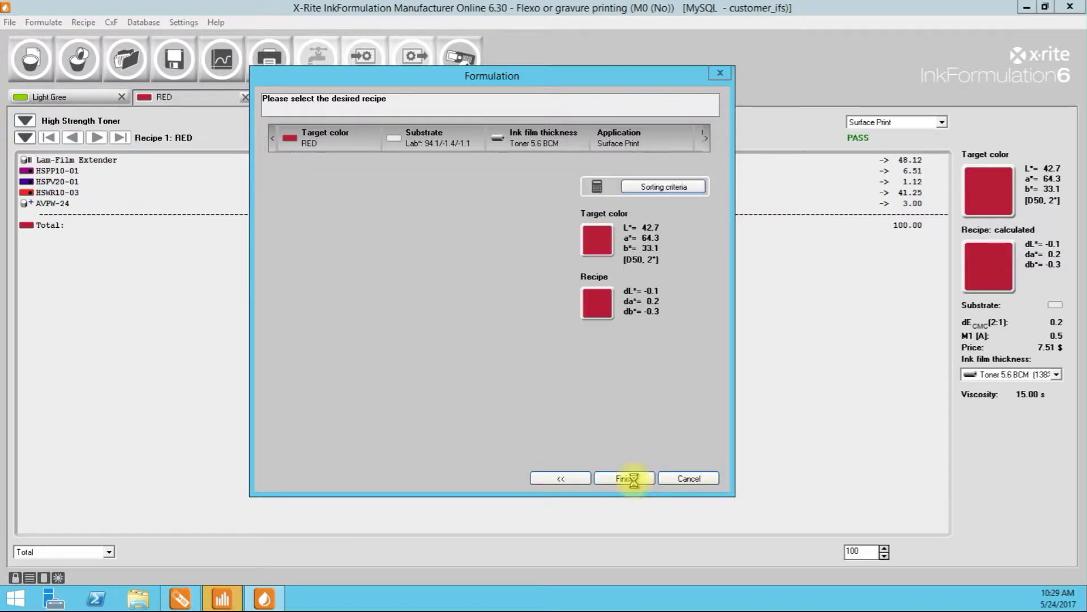
pyautogui.click(625, 479)
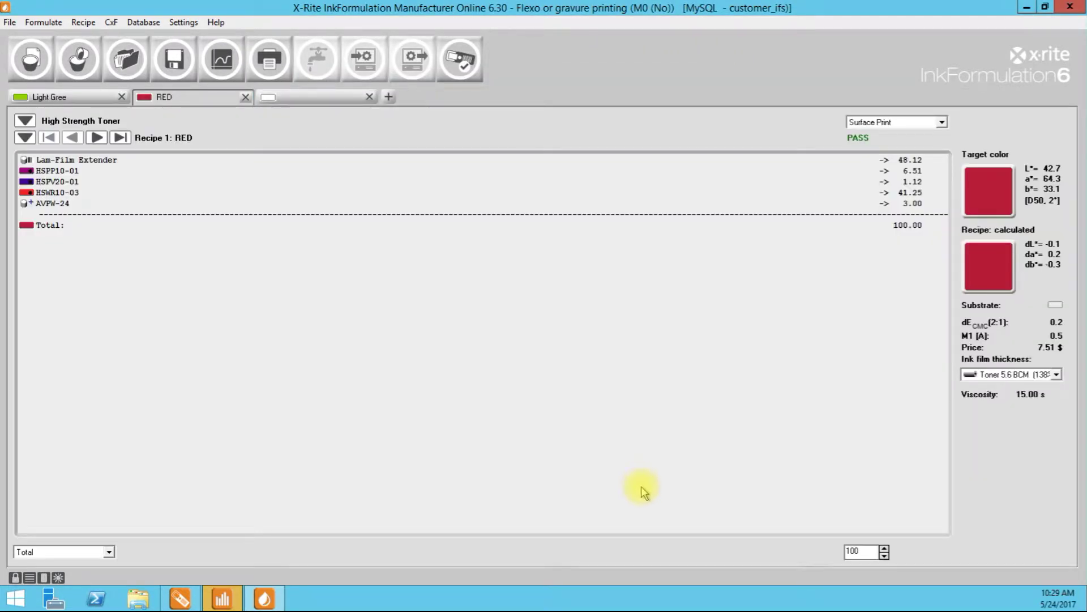
# Step: Step through the alternative RED recipes and settle on Recipe 6
pyautogui.click(97, 137)
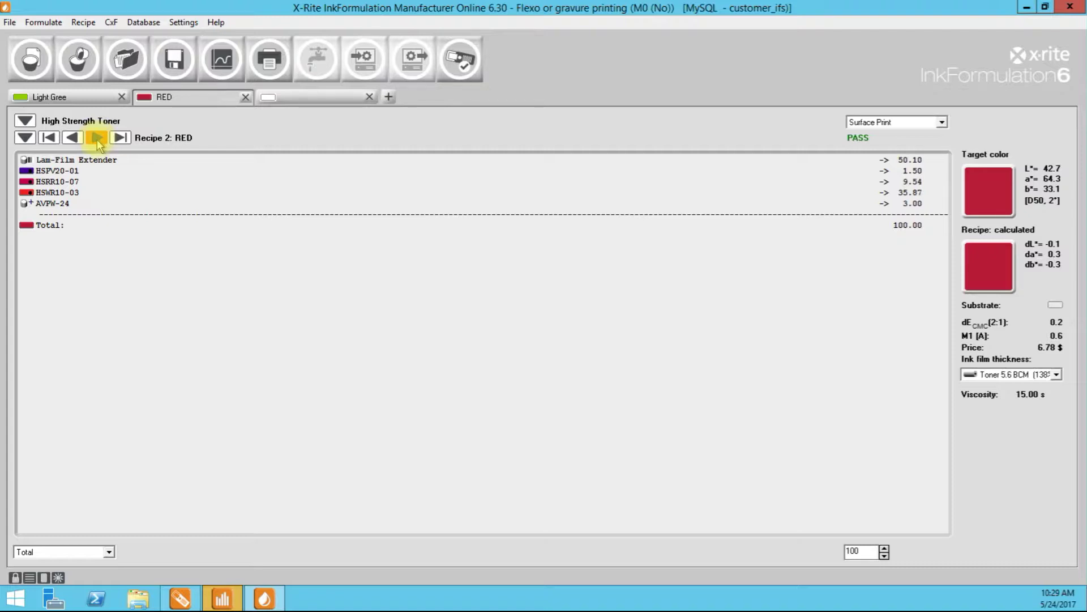
pyautogui.click(96, 138)
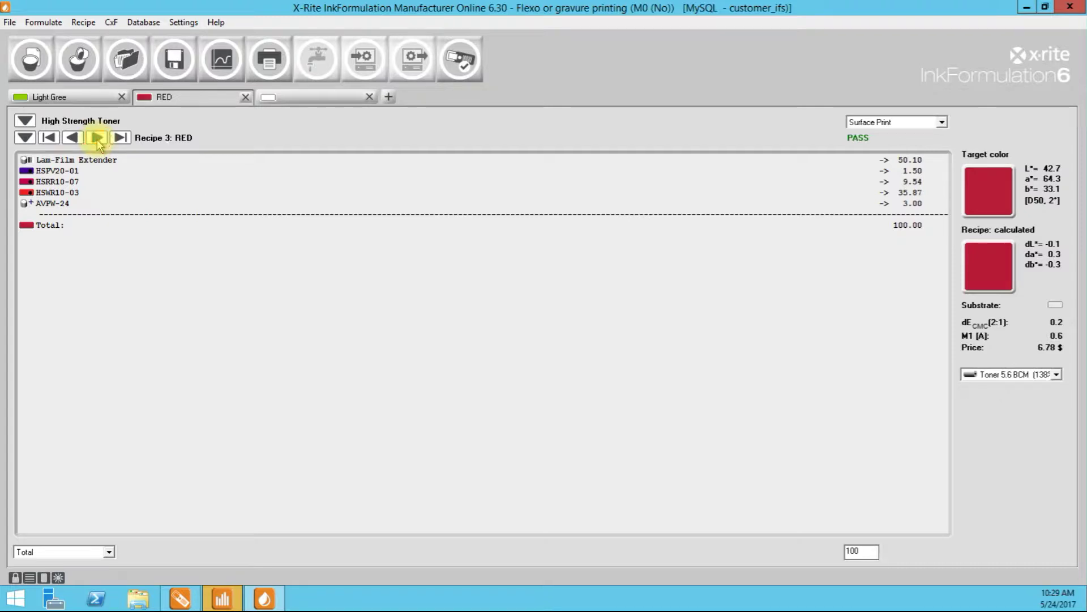
pyautogui.click(97, 138)
pyautogui.click(97, 137)
pyautogui.click(97, 138)
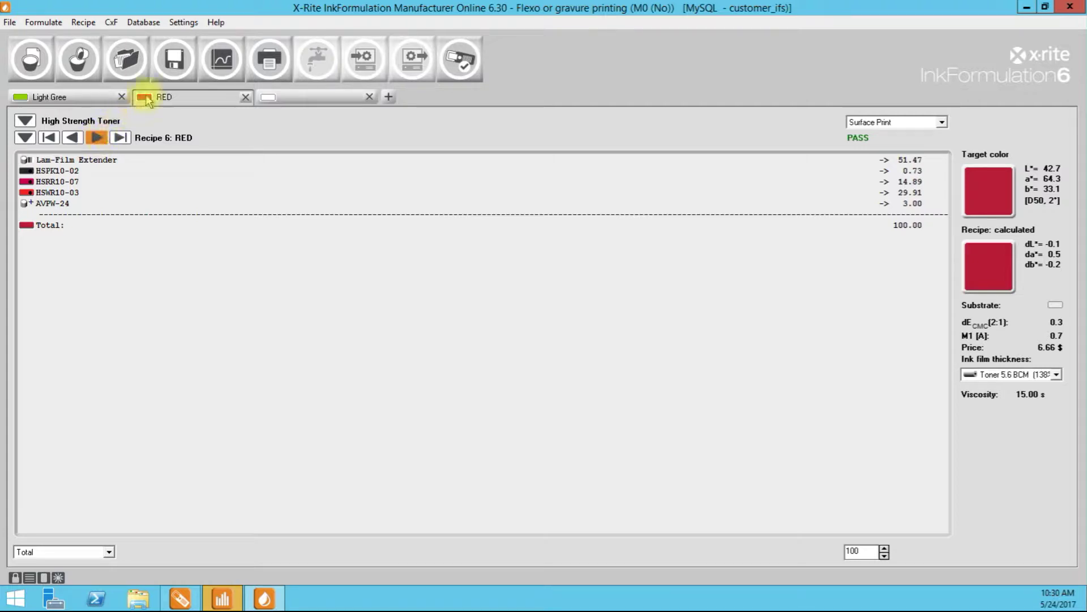
# Step: Save all recipes, overwriting the existing RED recipe in Job#9999, and review the Light Gree and RED recipes
pyautogui.click(173, 58)
pyautogui.moveTo(211, 15); pyautogui.dragTo(297, 33)
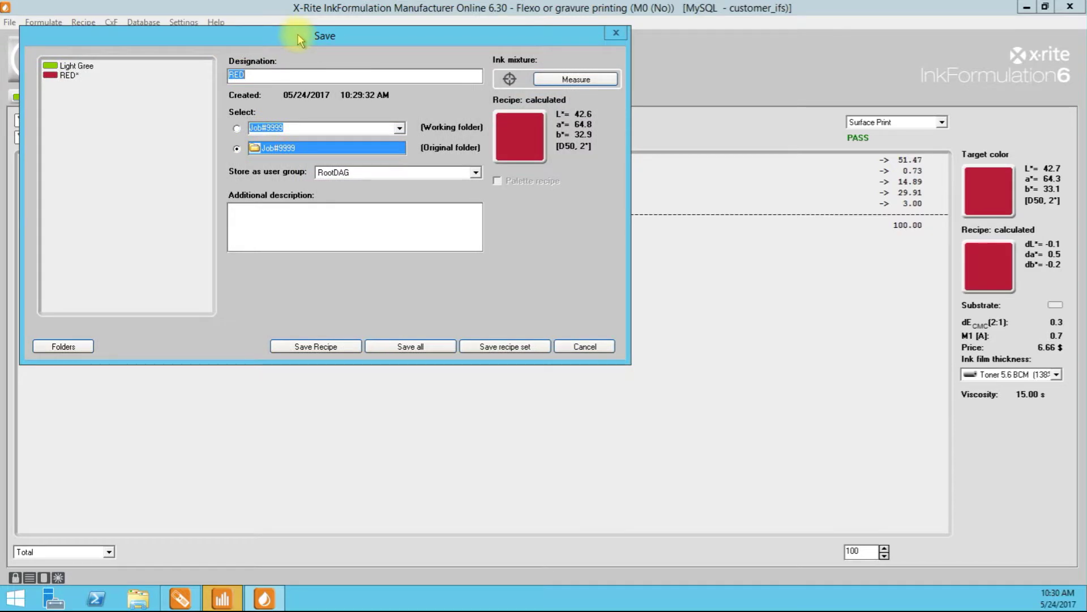
pyautogui.click(416, 351)
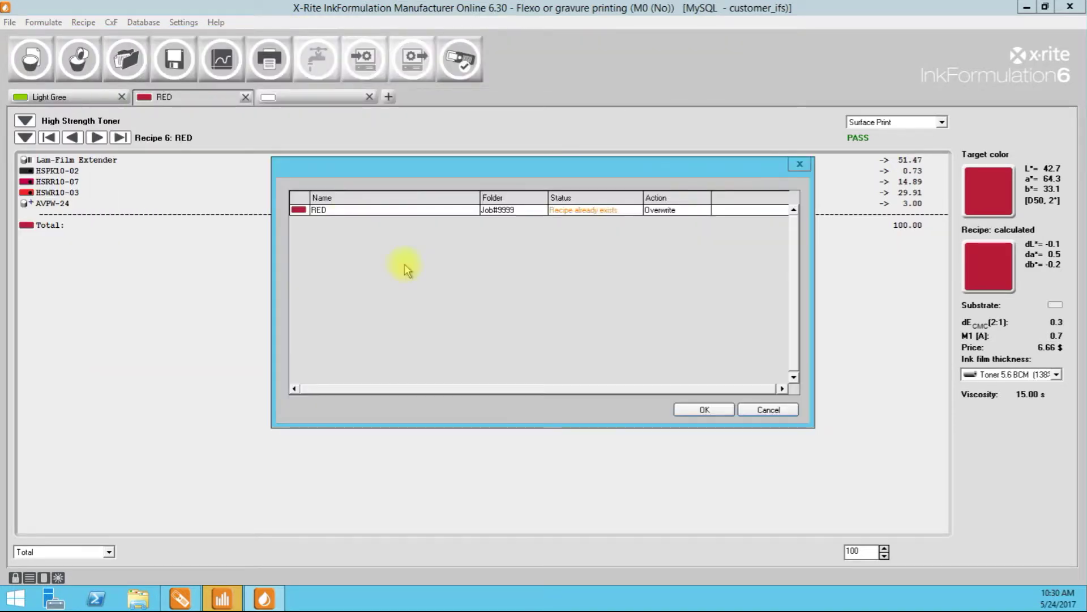
pyautogui.click(715, 412)
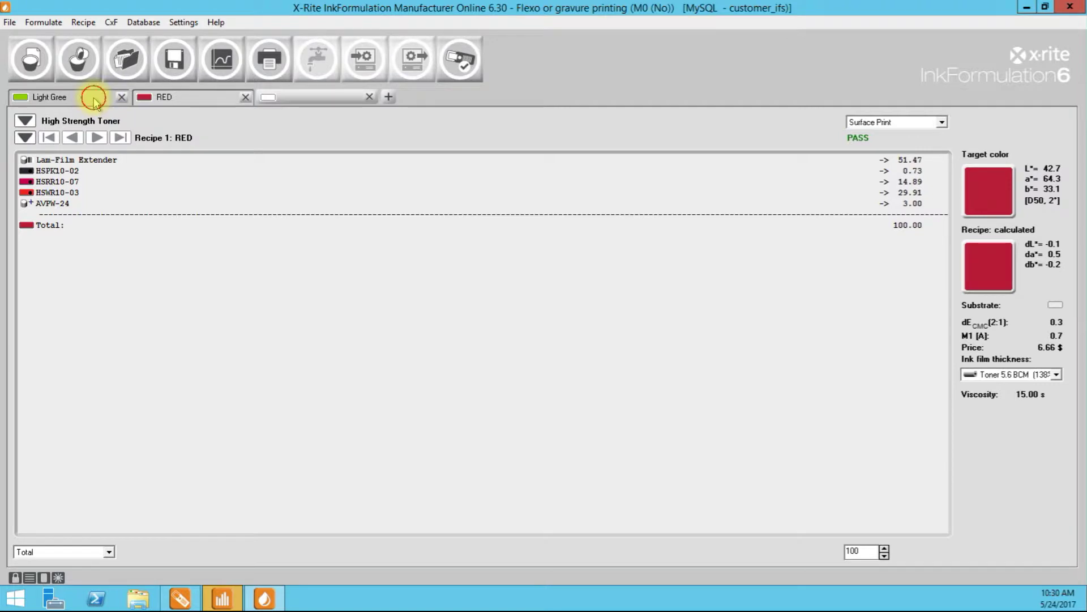
pyautogui.click(93, 97)
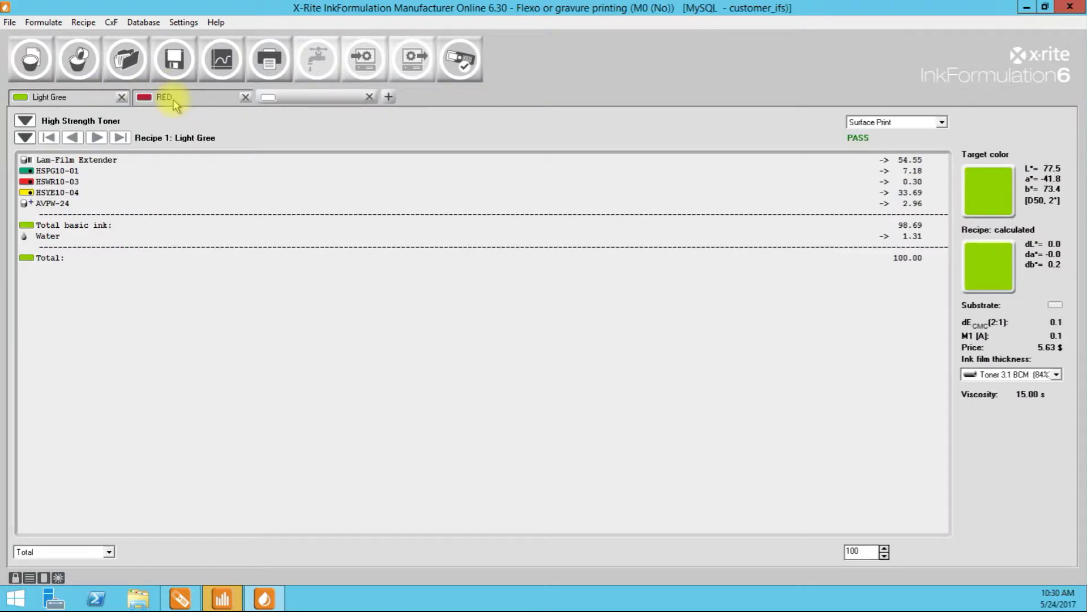
pyautogui.click(173, 102)
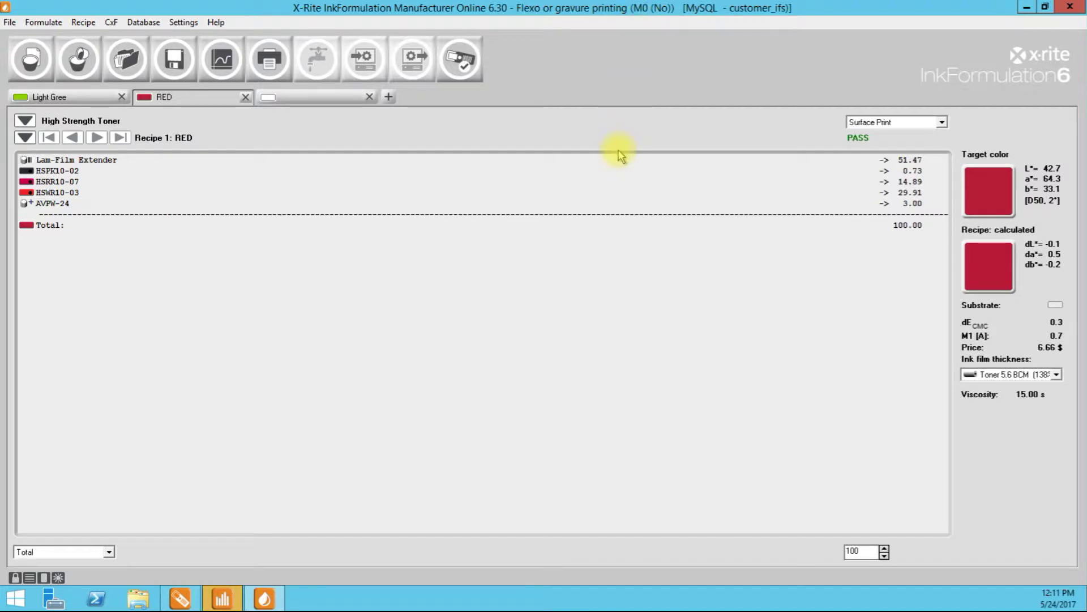
# Step: Switch to X-Rite ColorQuality and open the customer's job JOB#9999
pyautogui.click(1026, 7)
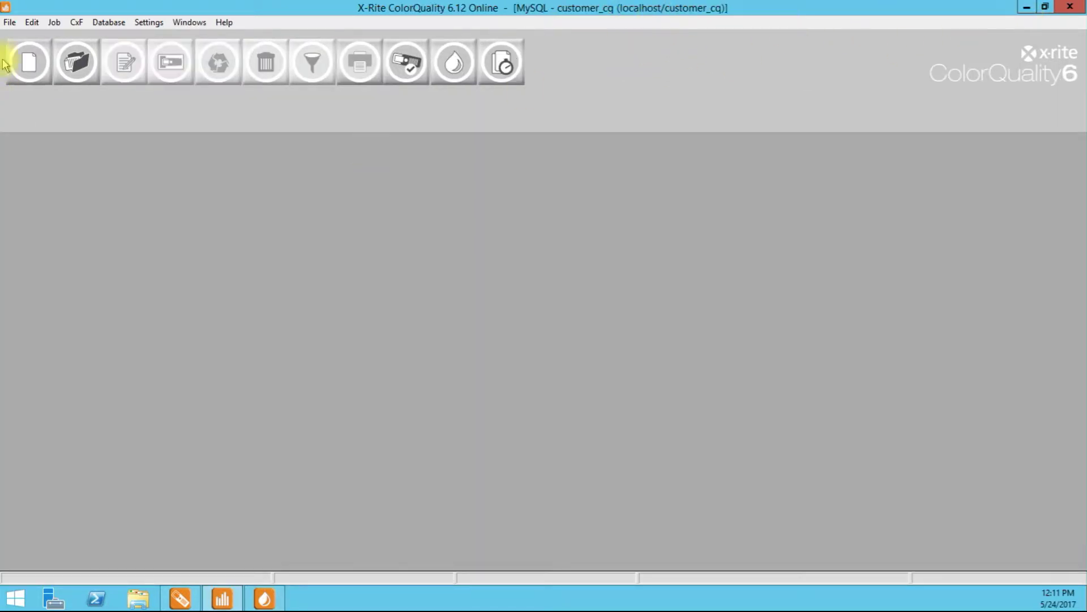
pyautogui.click(54, 22)
pyautogui.moveTo(64, 57)
pyautogui.click(214, 51)
pyautogui.moveTo(447, 131); pyautogui.dragTo(476, 114)
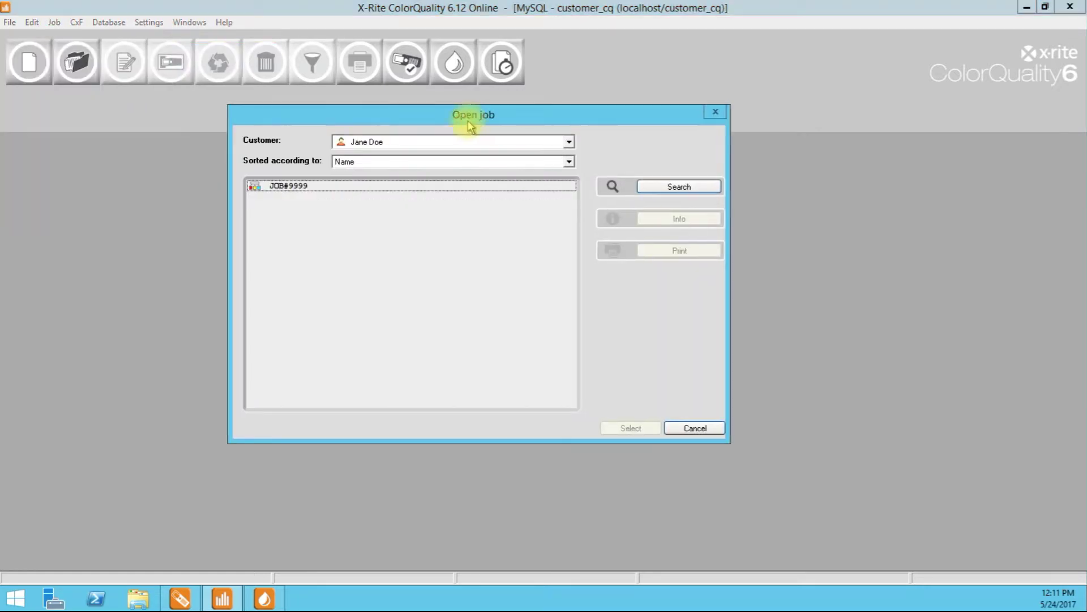
pyautogui.click(630, 428)
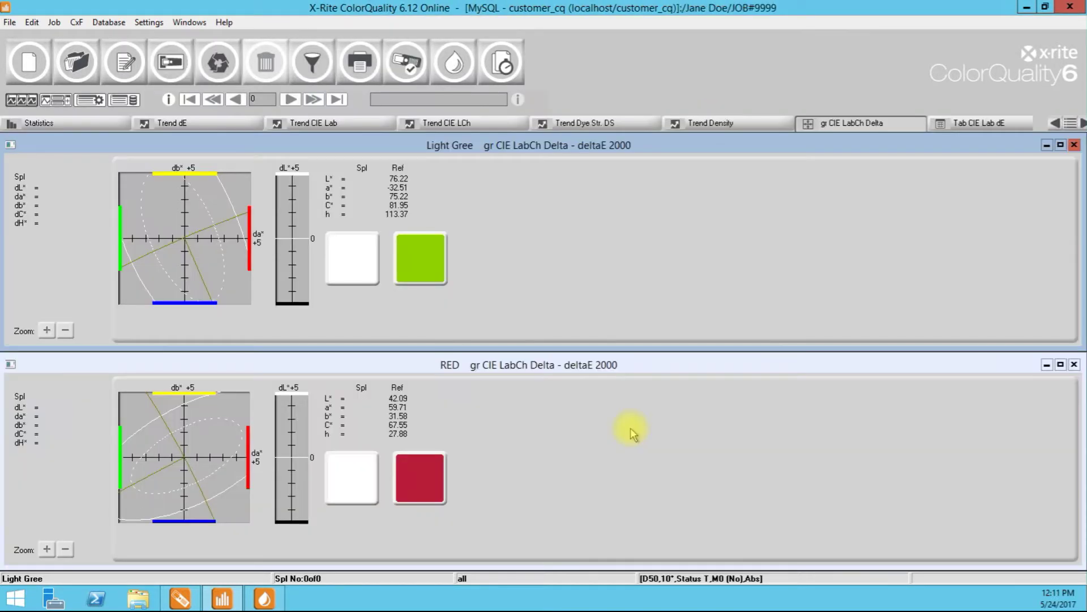
# Step: Set the job's display processing to Series, with several displays for one series
pyautogui.click(91, 100)
pyautogui.click(77, 177)
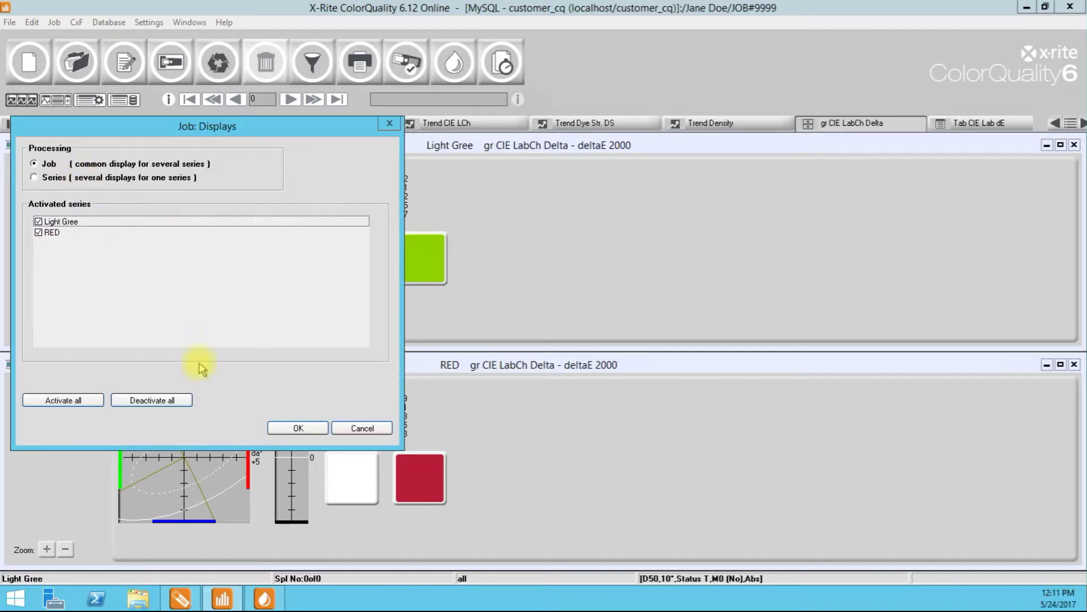
pyautogui.click(178, 343)
pyautogui.click(309, 424)
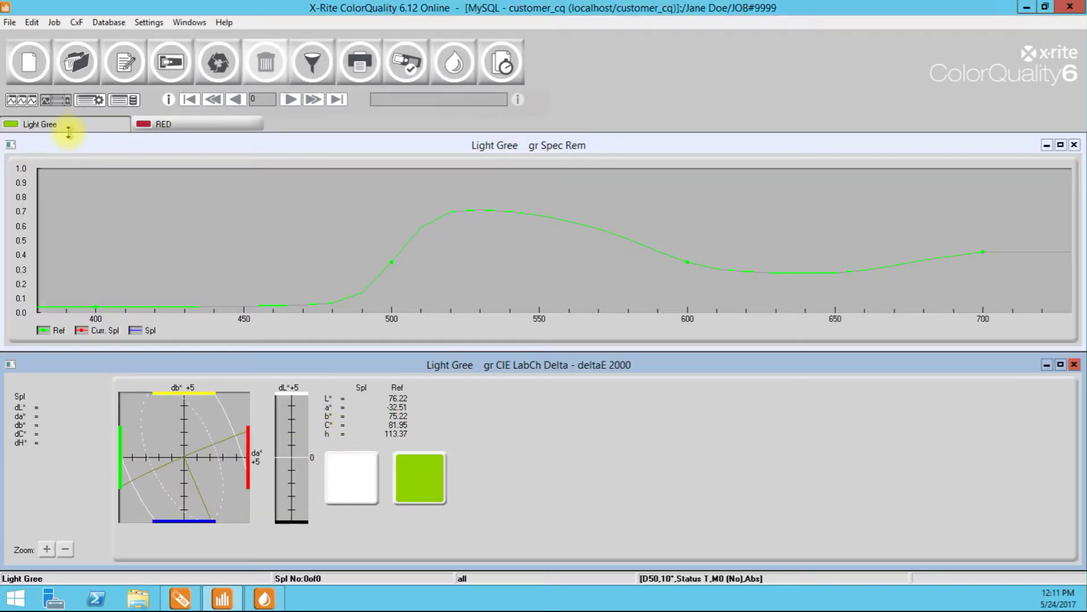
# Step: Compare the measured Light Gree sample with its reference in the CIE LabCh Delta plot at several scales, and show the RED series
pyautogui.click(324, 372)
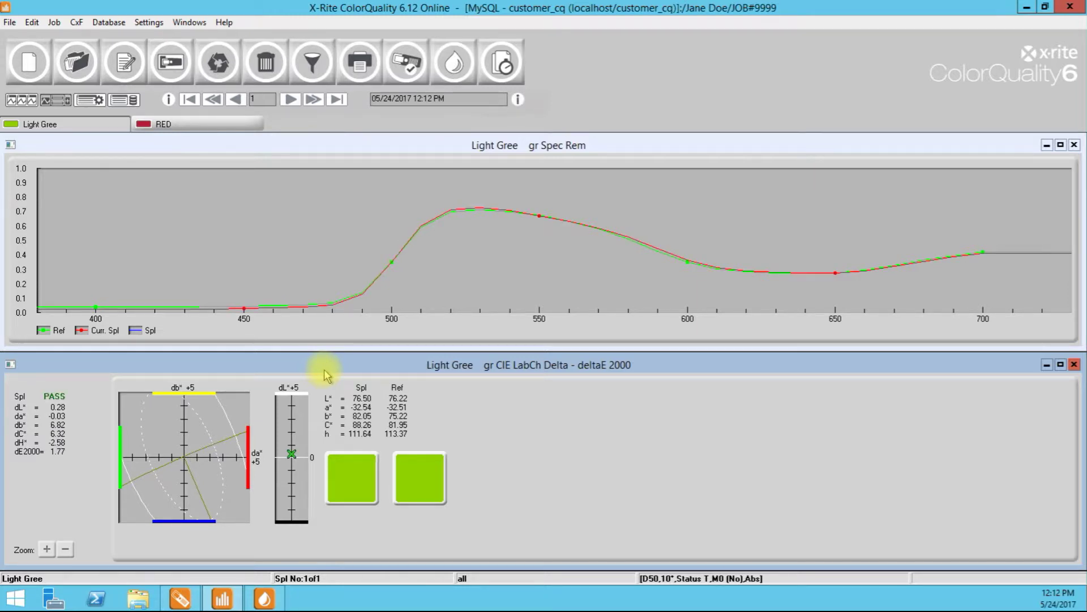
pyautogui.click(67, 549)
pyautogui.click(66, 550)
pyautogui.click(67, 549)
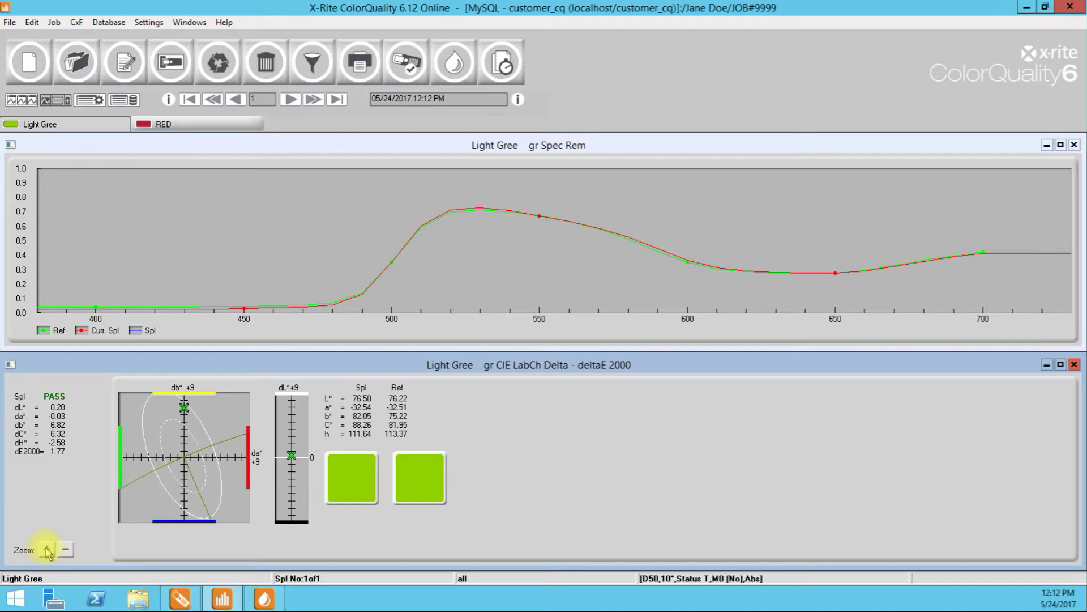
pyautogui.click(47, 549)
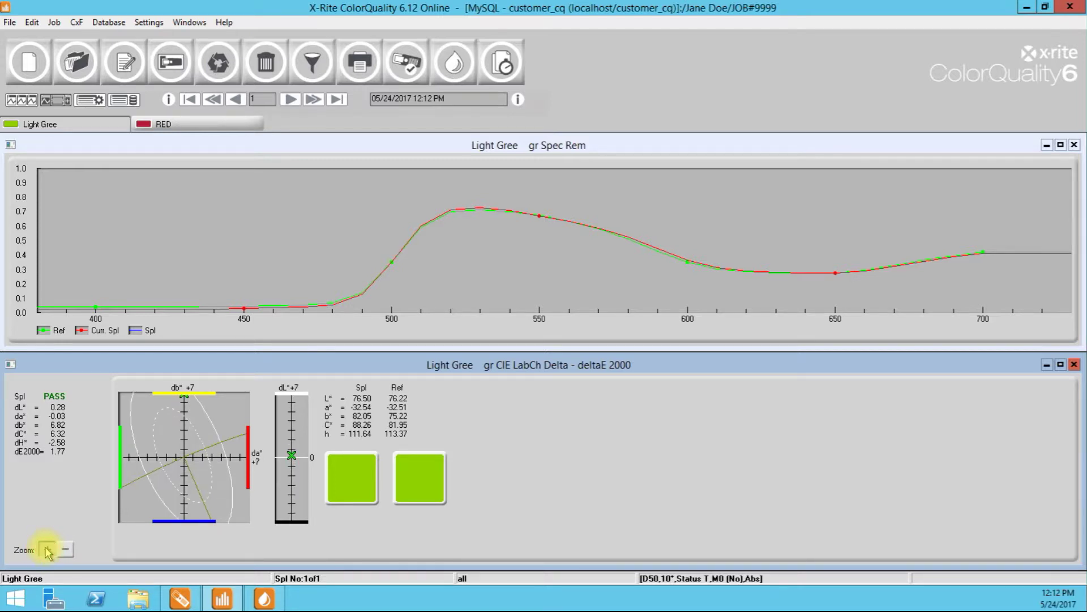
pyautogui.click(47, 550)
pyautogui.click(47, 549)
pyautogui.click(66, 550)
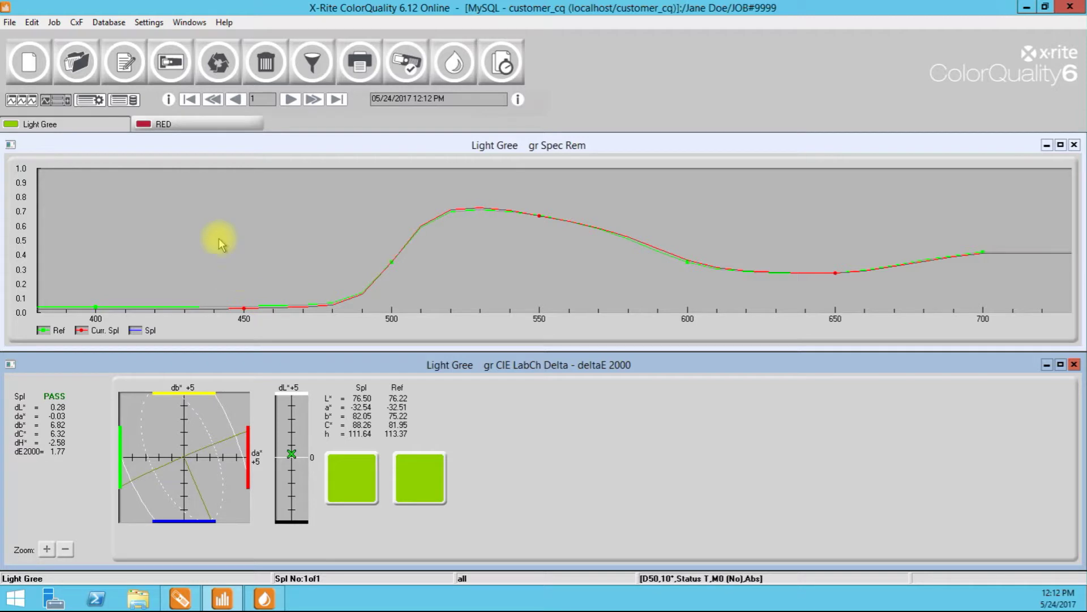
pyautogui.click(203, 129)
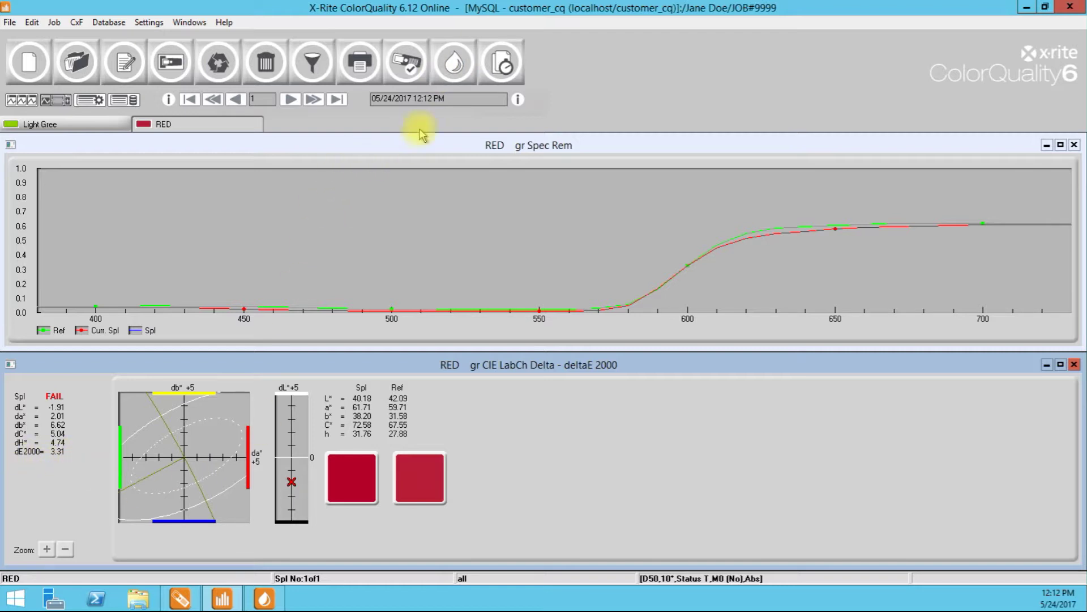
# Step: Switch to InkFormulation and correct the RED recipe with Lam-Film Extender as the transparent white, accepting the proposed correction
pyautogui.click(453, 61)
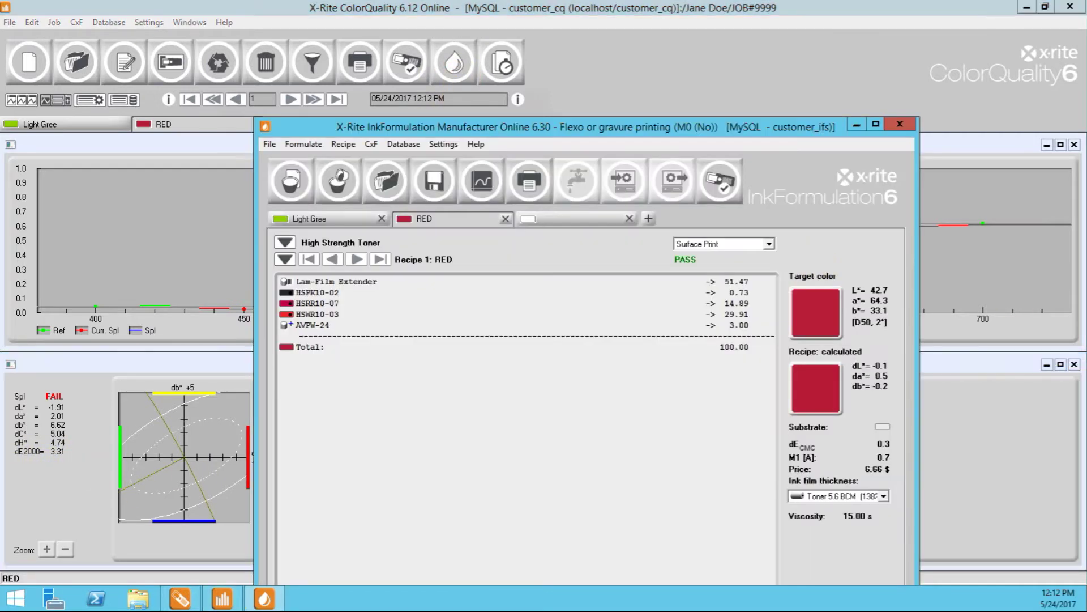
pyautogui.click(876, 124)
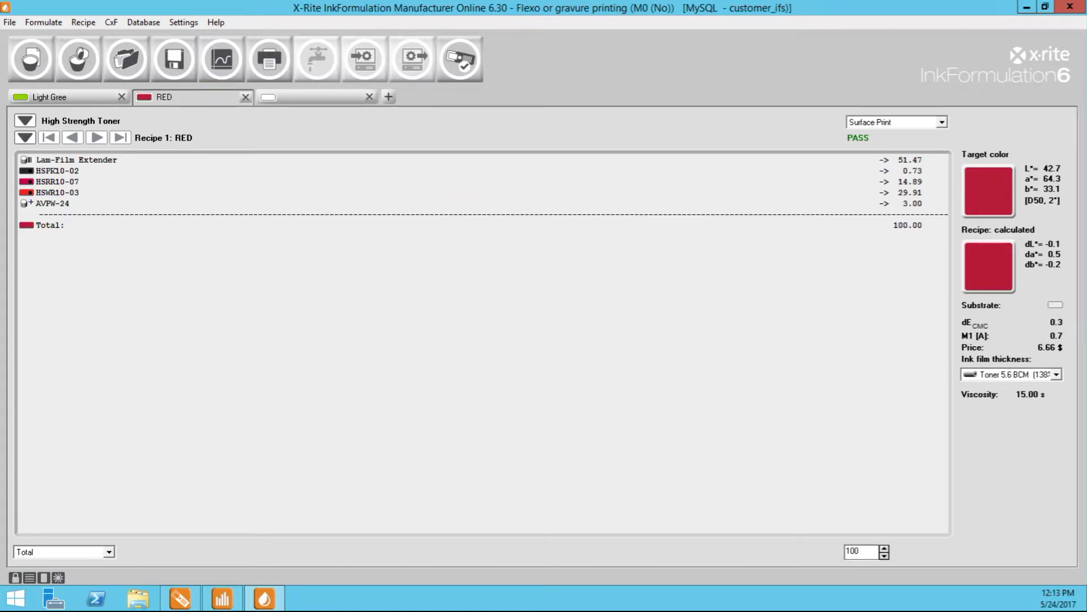
pyautogui.click(80, 60)
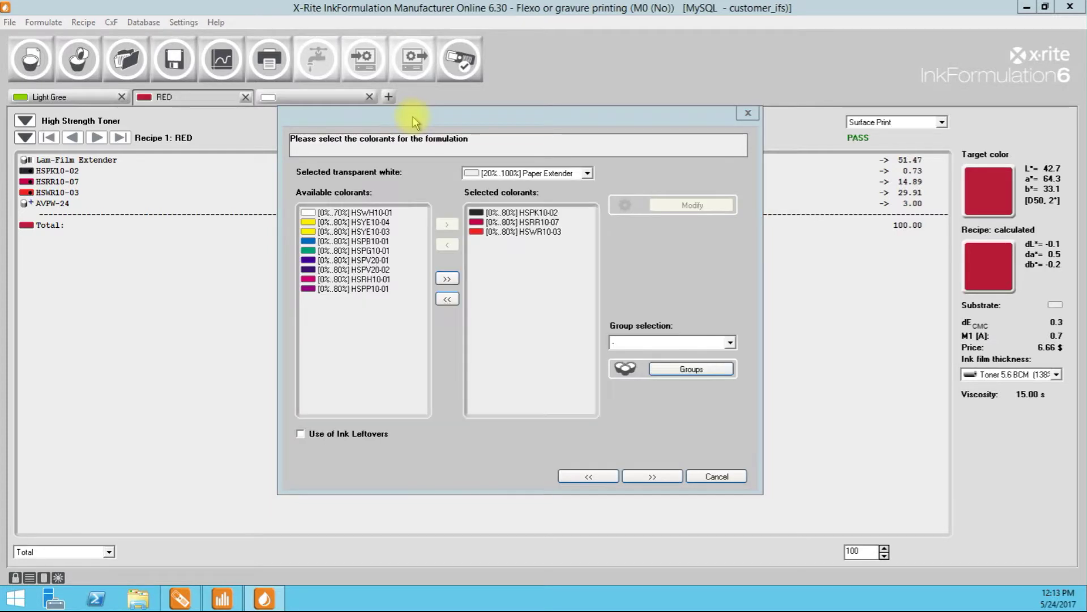
pyautogui.click(587, 174)
pyautogui.click(581, 195)
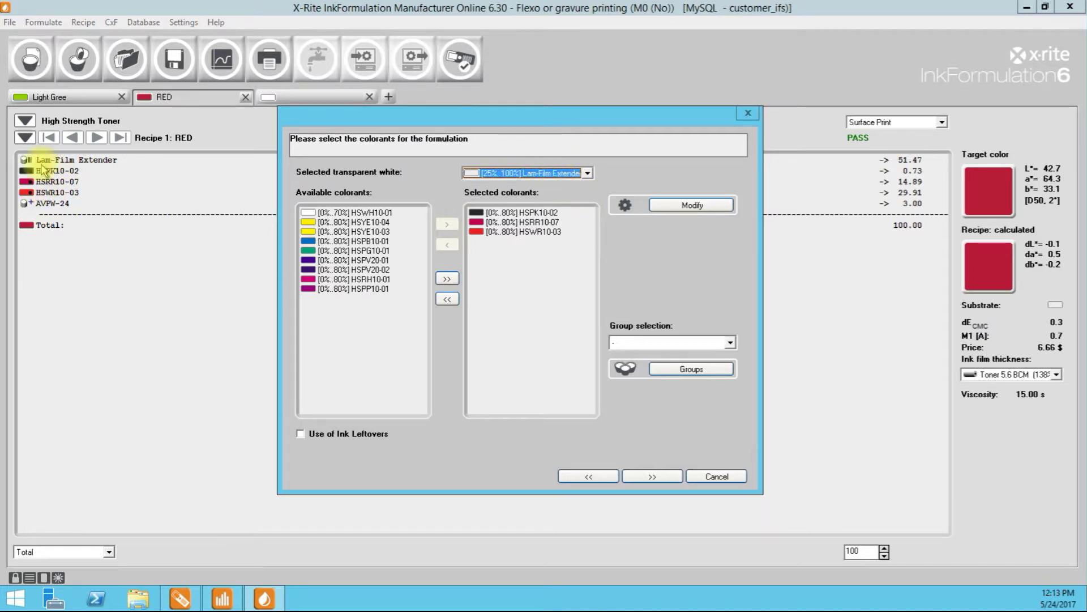
pyautogui.click(672, 476)
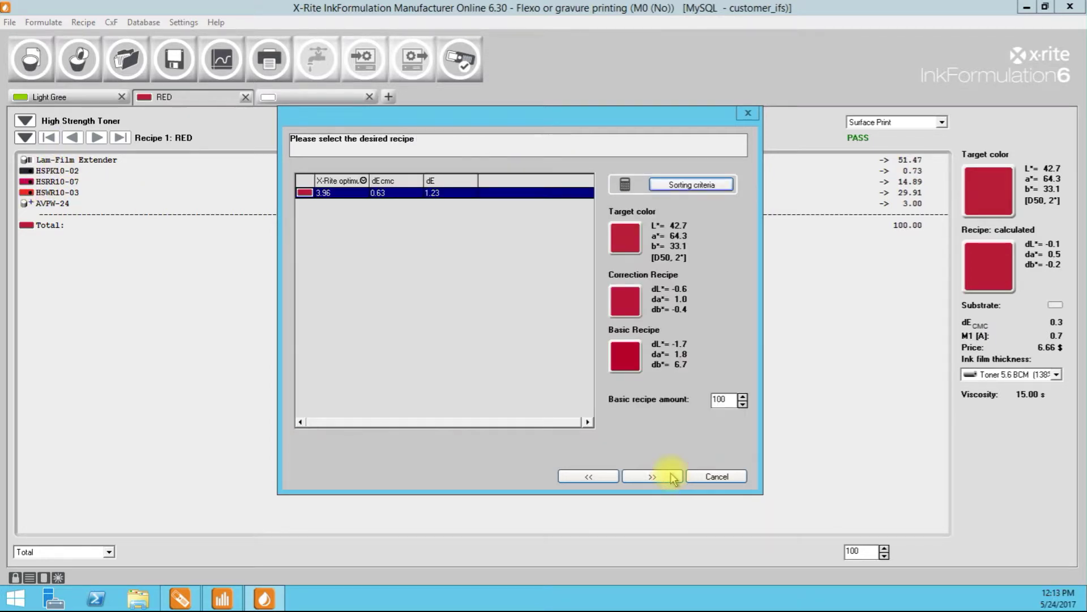
pyautogui.click(672, 477)
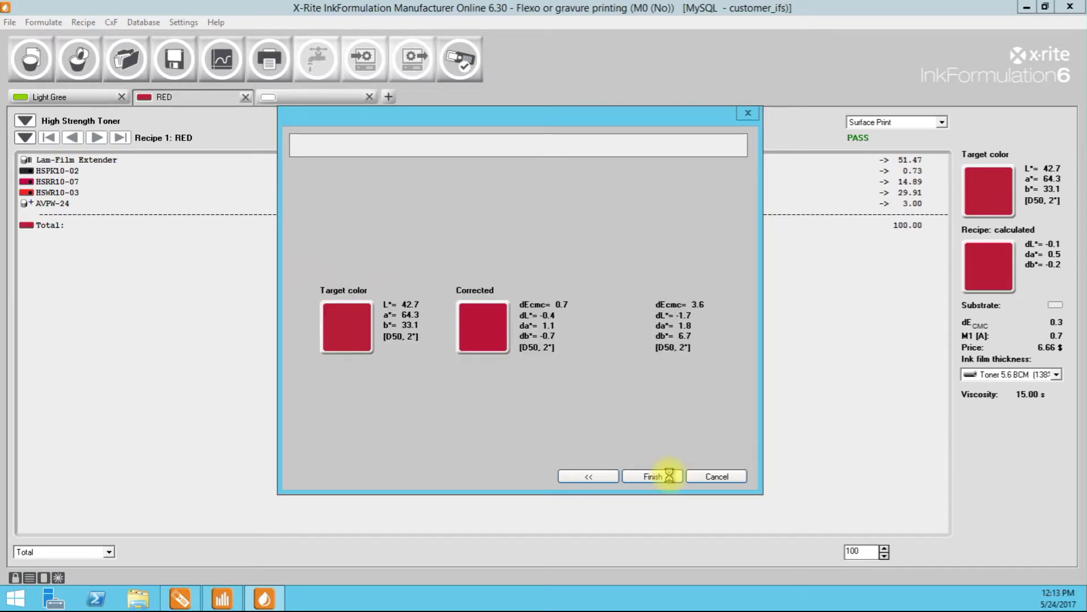
pyautogui.click(672, 477)
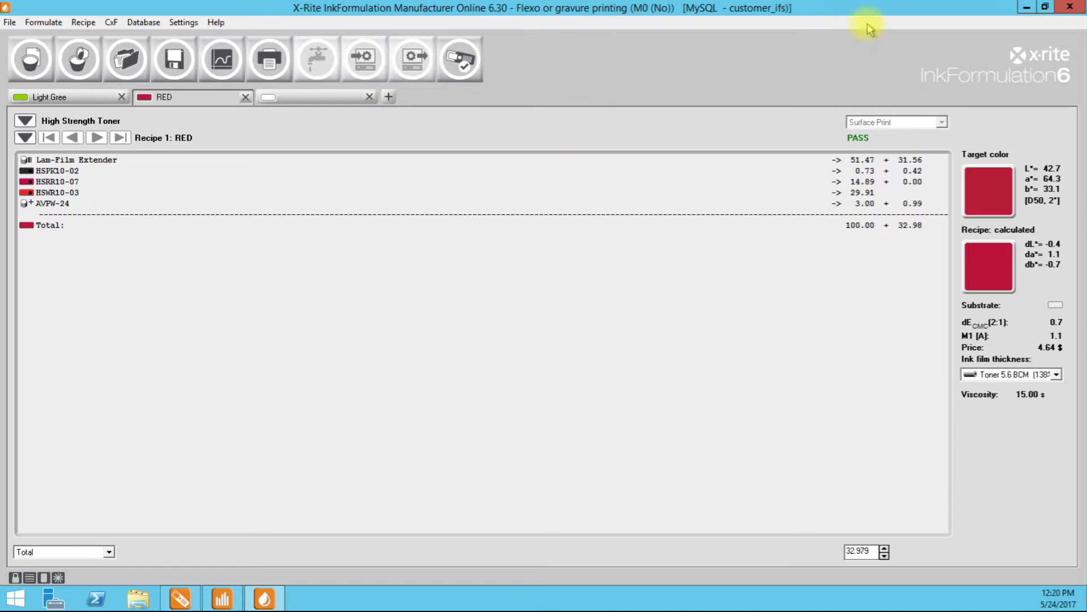
# Step: Return to ColorQuality and add the note "First Run Approved. CT" to the latest RED sample
pyautogui.click(1024, 8)
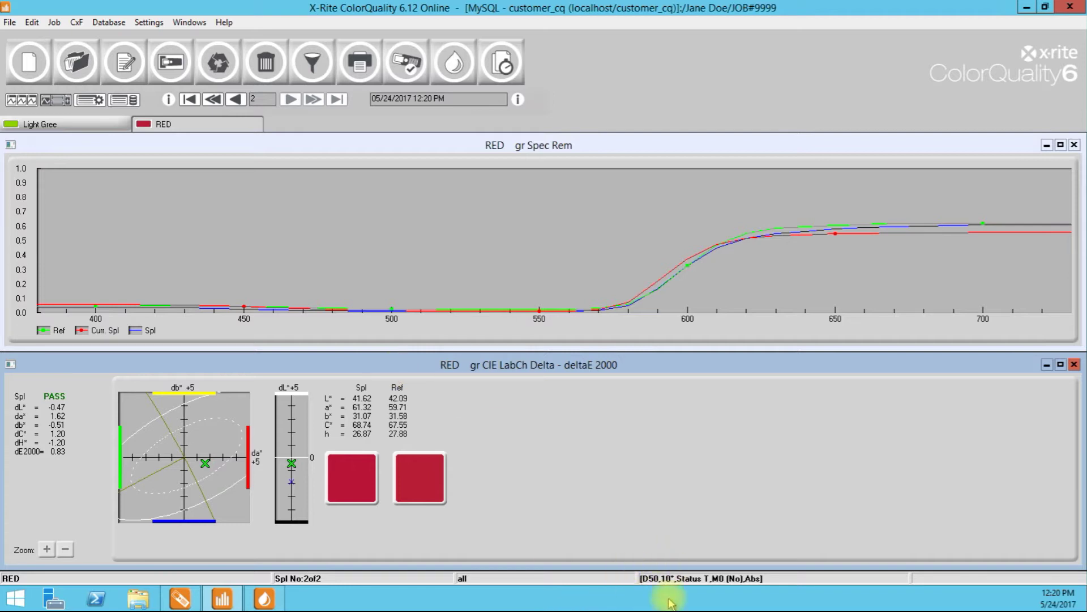
pyautogui.click(487, 368)
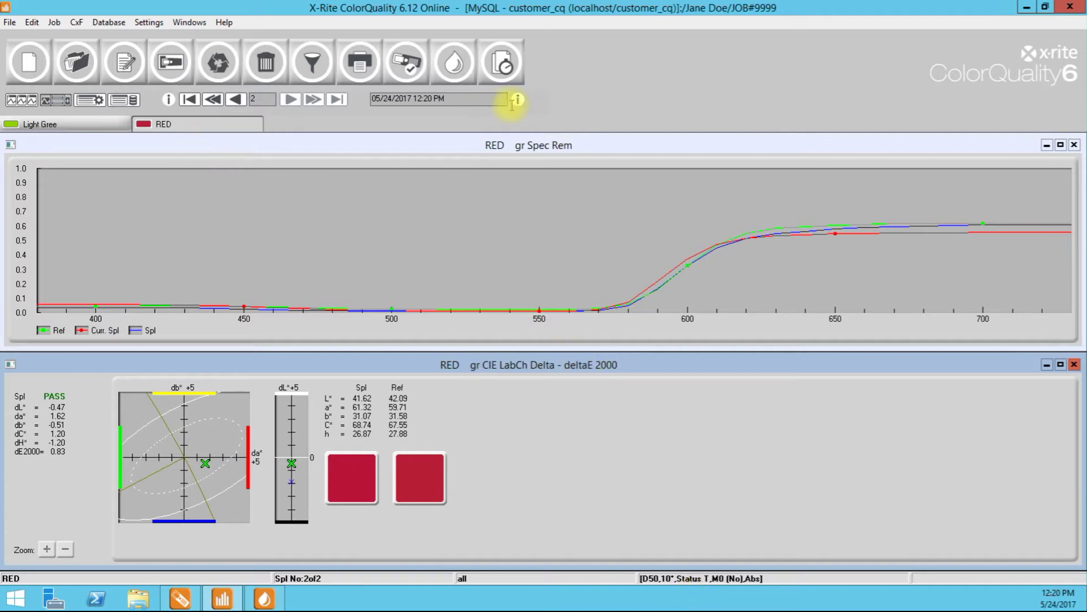
pyautogui.click(518, 101)
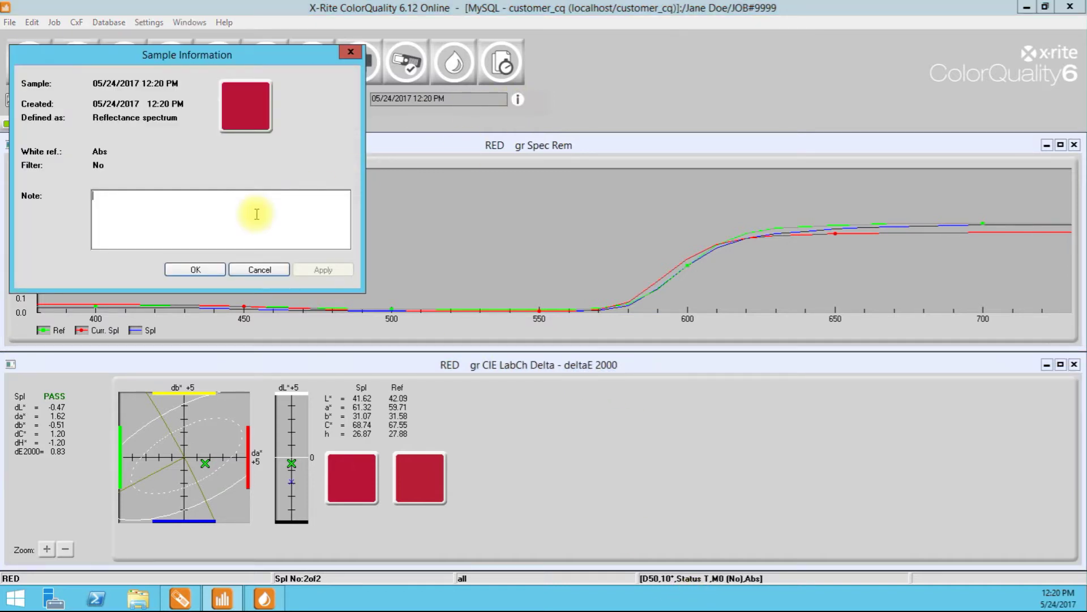
pyautogui.write('First Run')
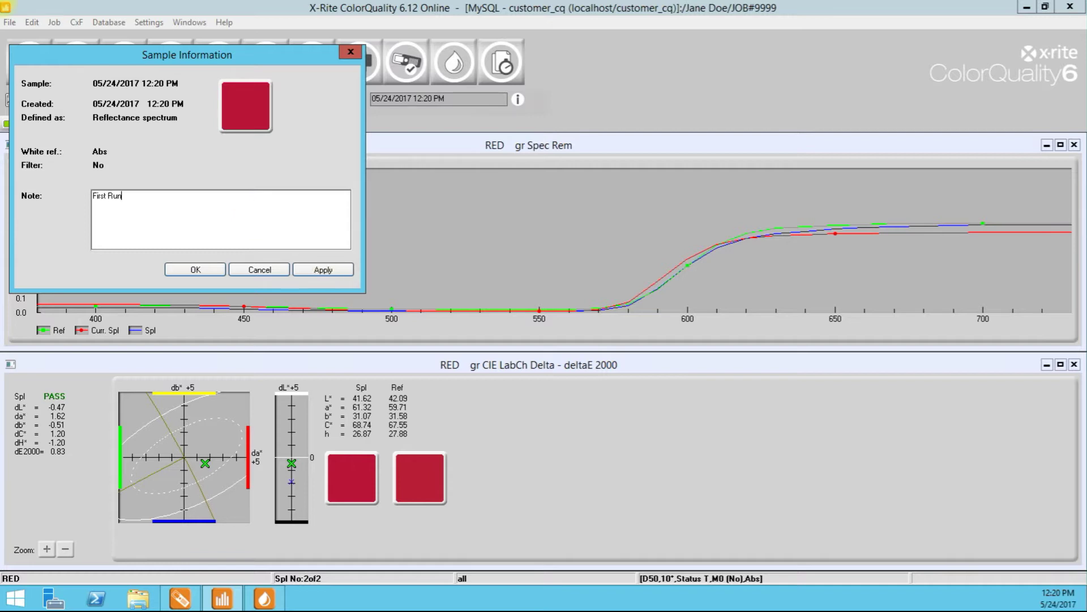
pyautogui.write(' Approved. CT')
pyautogui.click(197, 271)
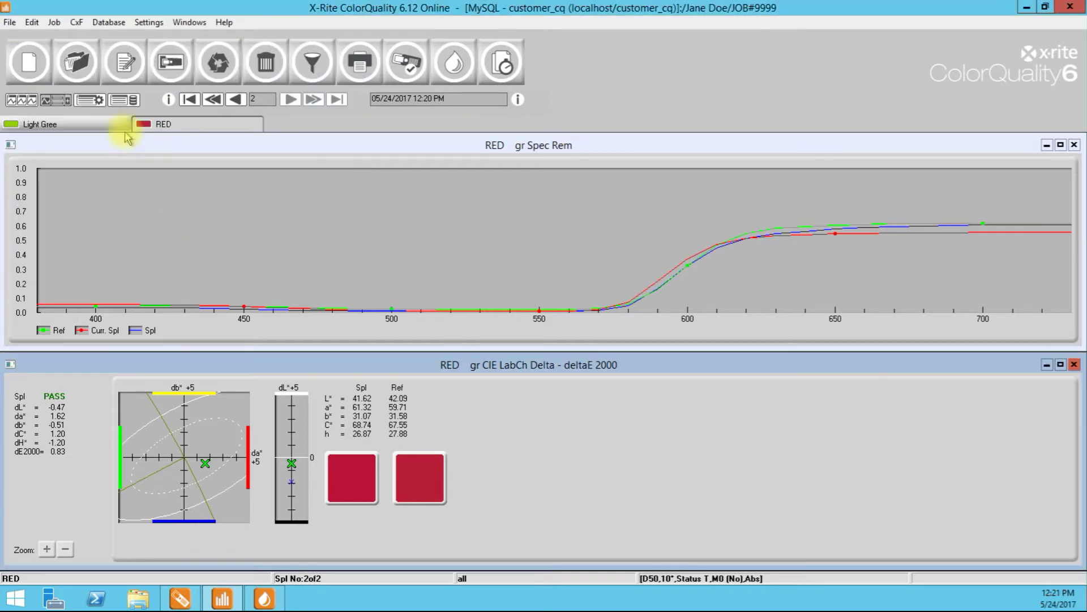
# Step: Add the note "First Run Approved CT" to the Light Gree sample
pyautogui.click(93, 128)
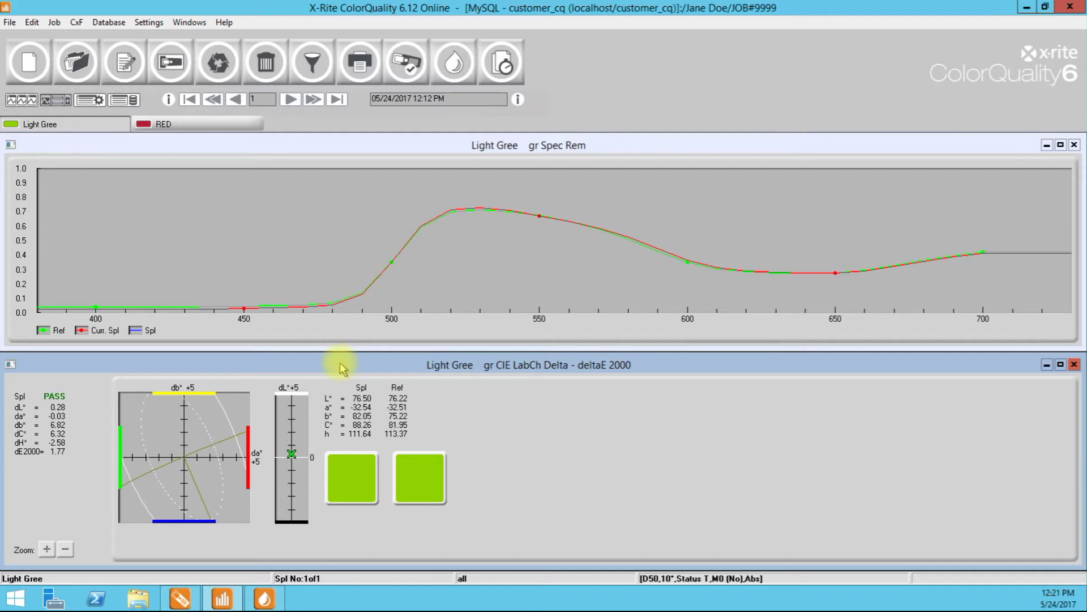
pyautogui.click(517, 100)
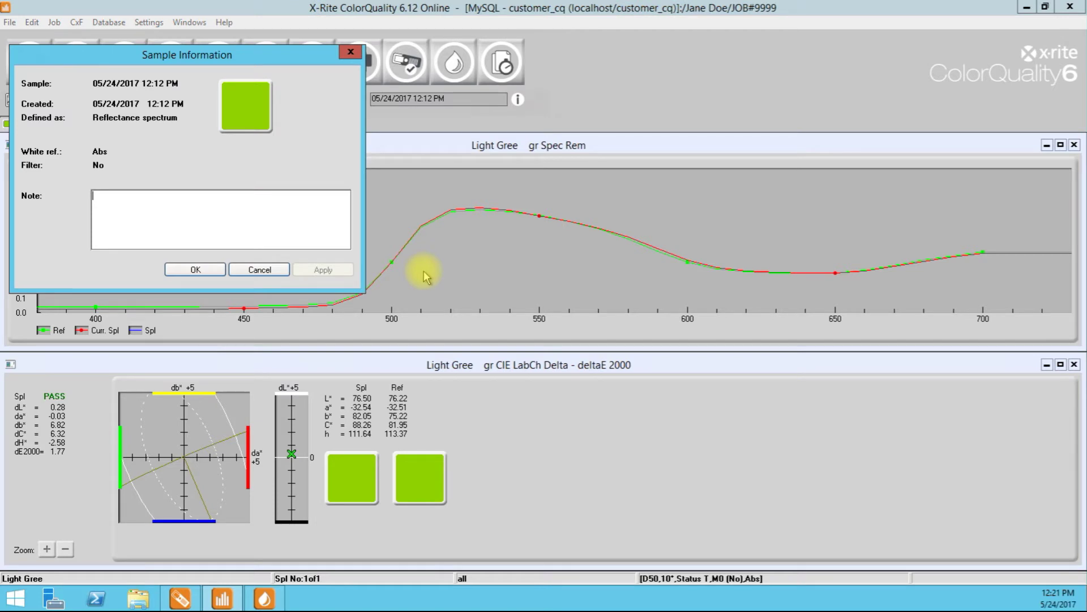
pyautogui.write('First Run A')
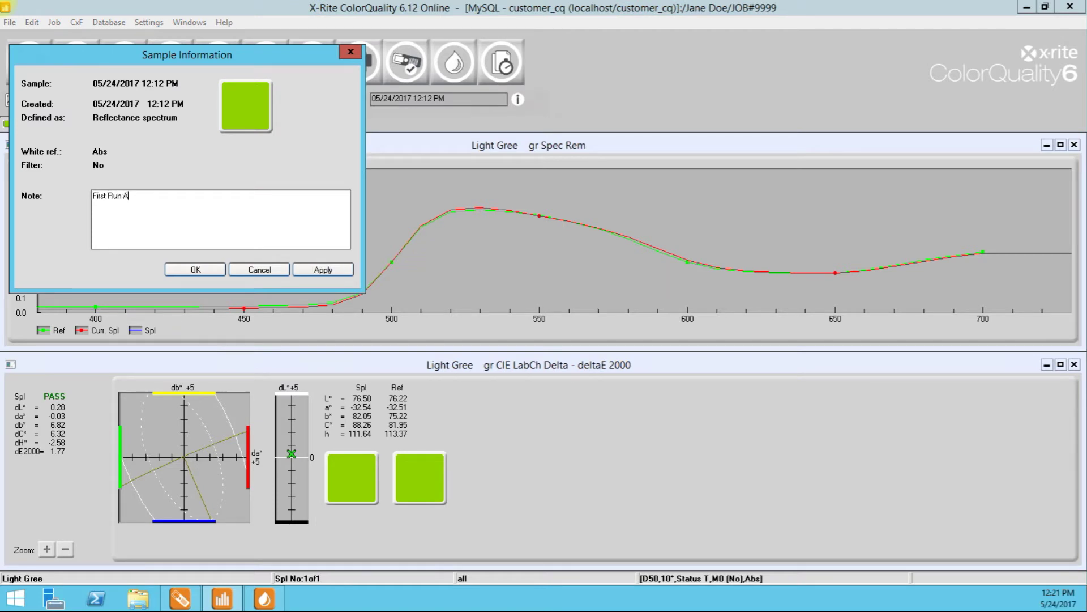
pyautogui.write('pproved')
pyautogui.write('CT')
pyautogui.click(323, 270)
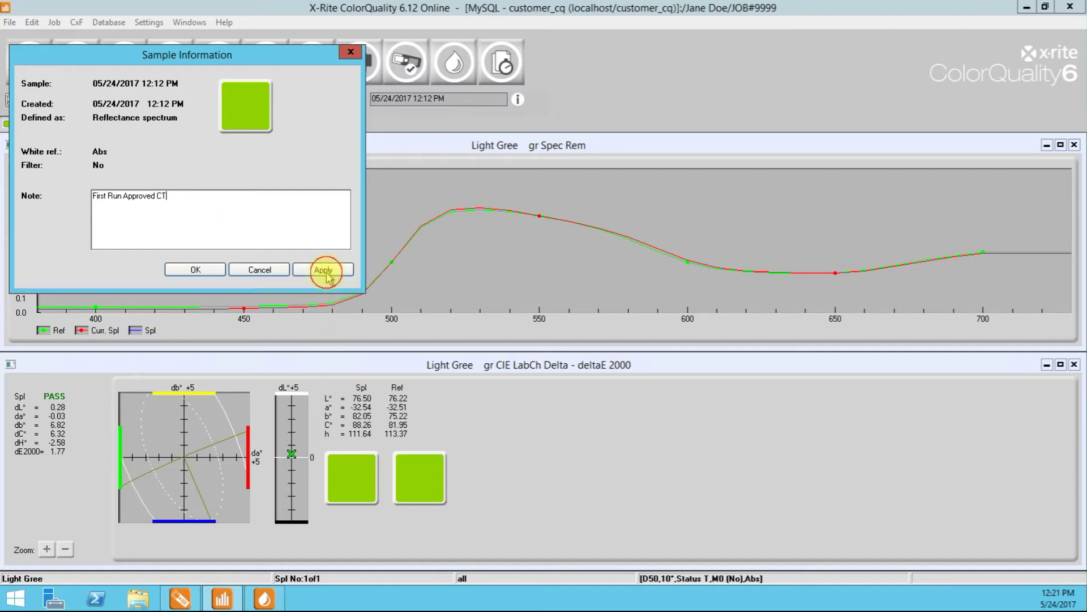
pyautogui.click(205, 269)
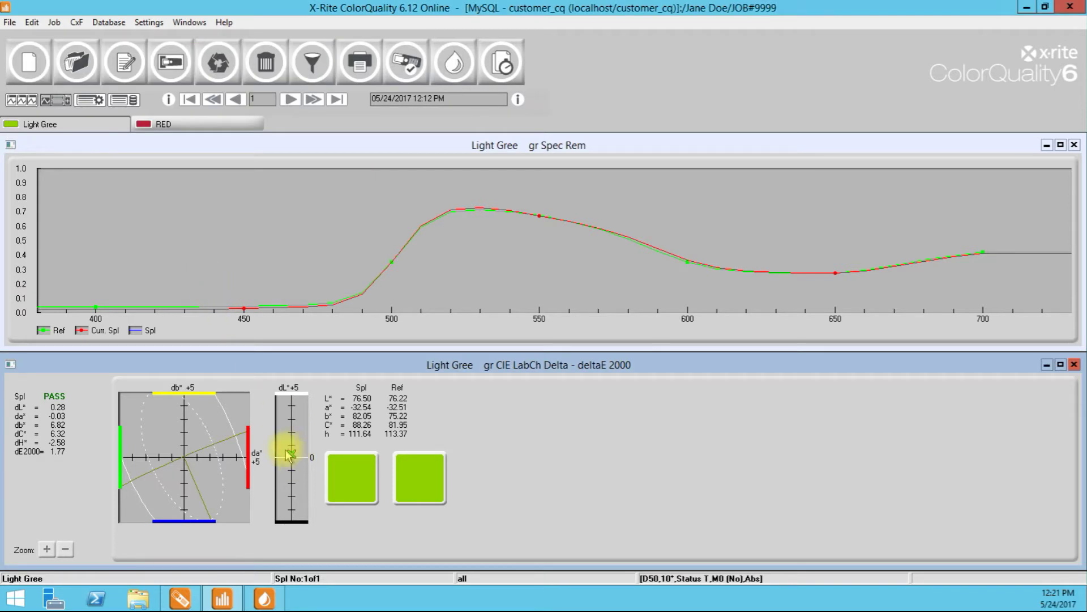
# Step: Review the RED series, then open JOB#9999 from the jobs database for modification
pyautogui.click(202, 125)
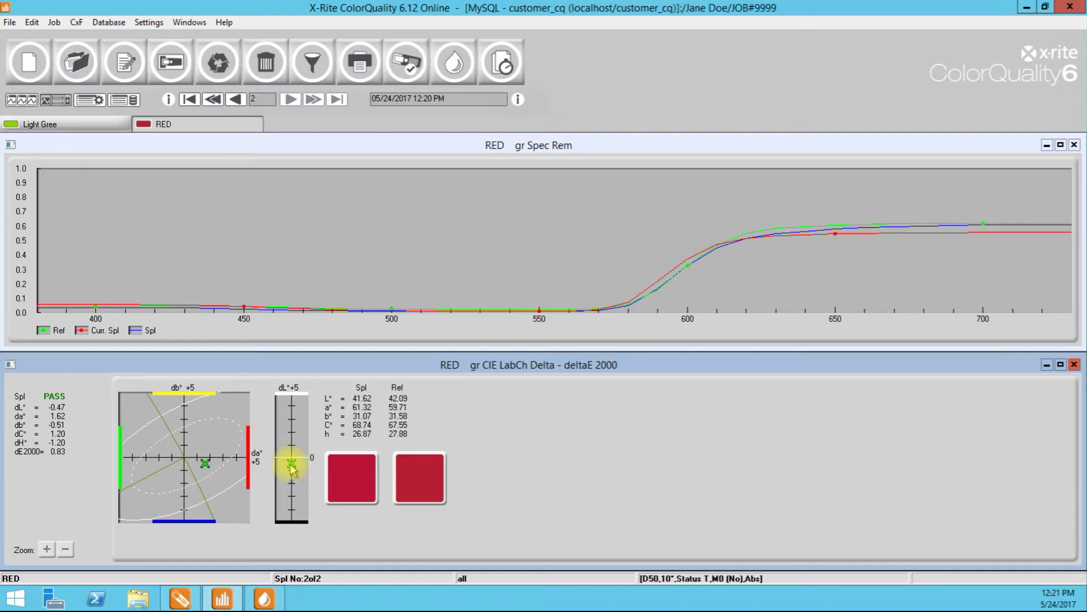
pyautogui.click(101, 23)
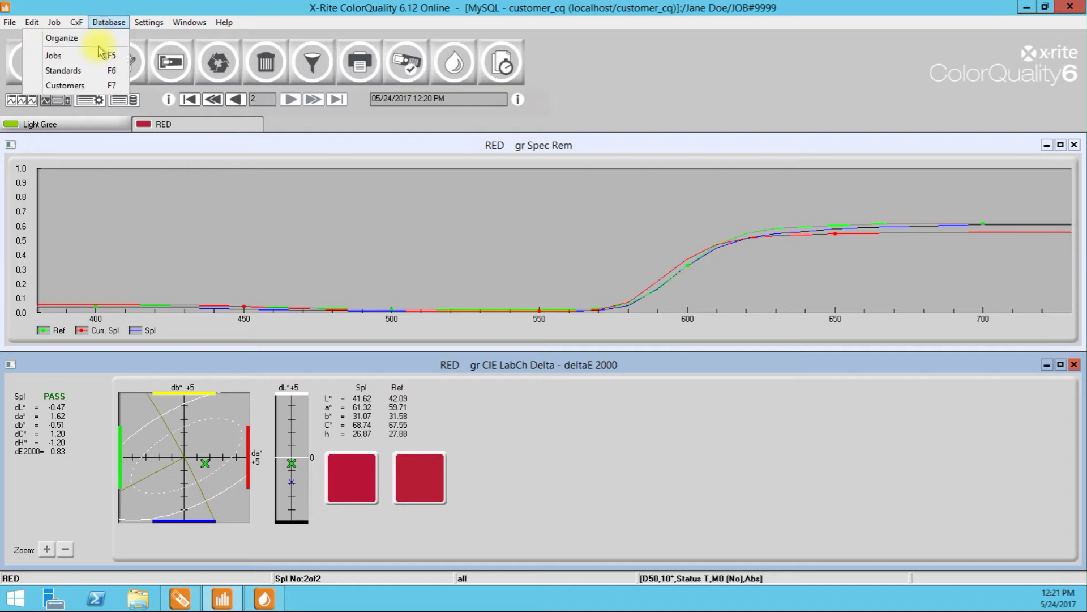
pyautogui.click(96, 55)
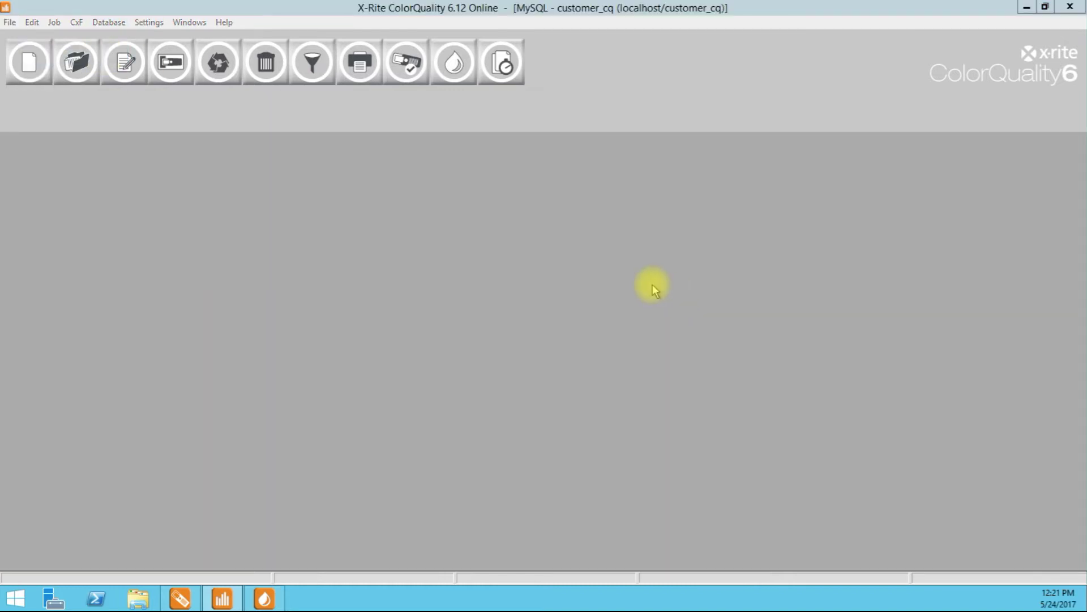
pyautogui.click(304, 202)
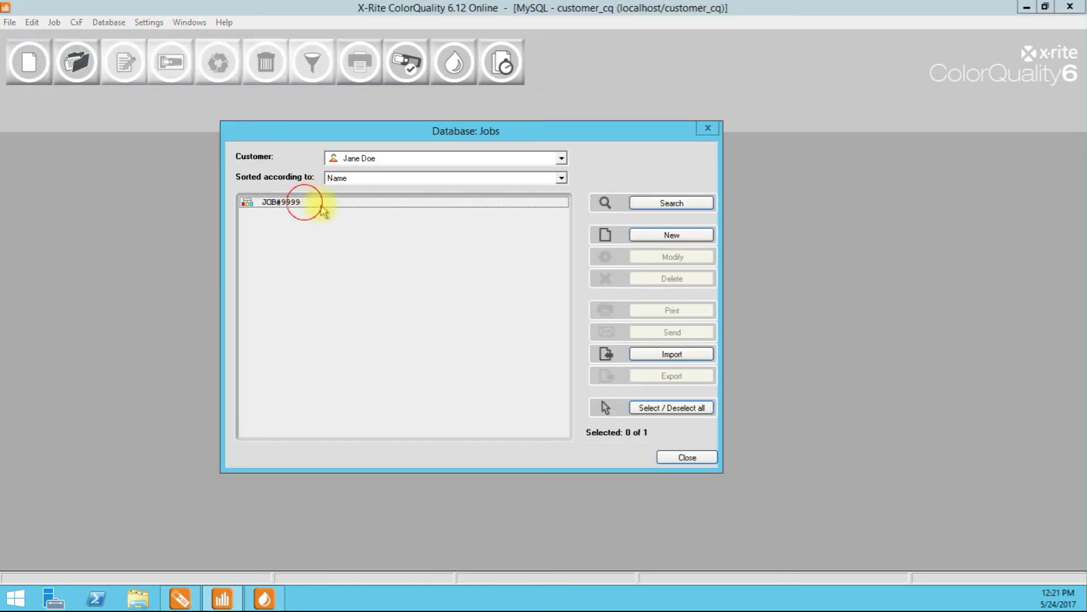
pyautogui.click(673, 257)
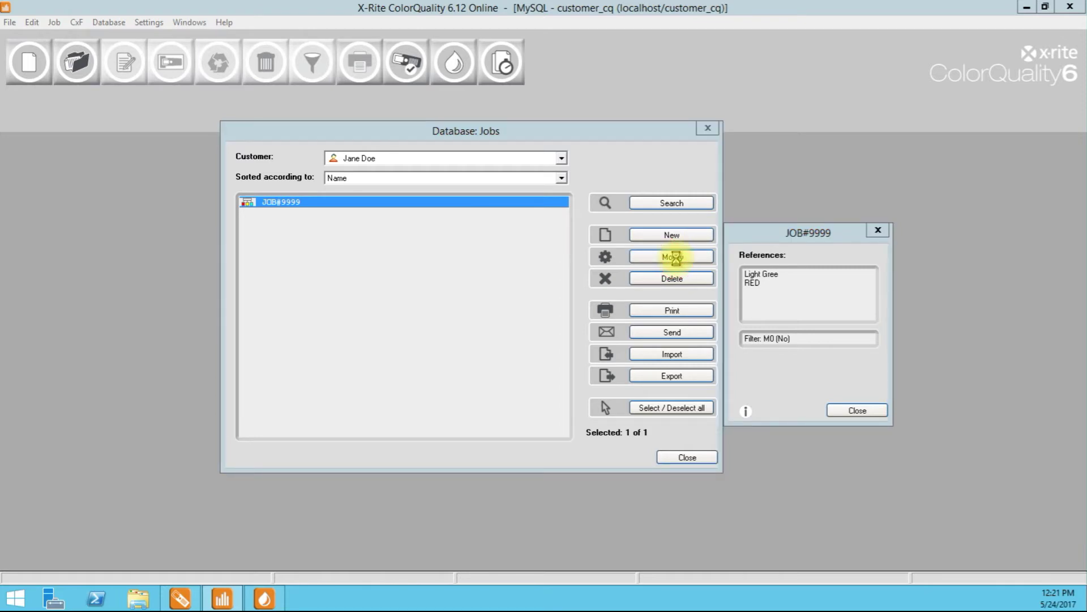
pyautogui.moveTo(636, 76); pyautogui.dragTo(645, 133)
# Step: Create a new job reference from the measured red sample and name it RED QC Standard
pyautogui.click(750, 220)
pyautogui.moveTo(524, 153); pyautogui.dragTo(530, 265)
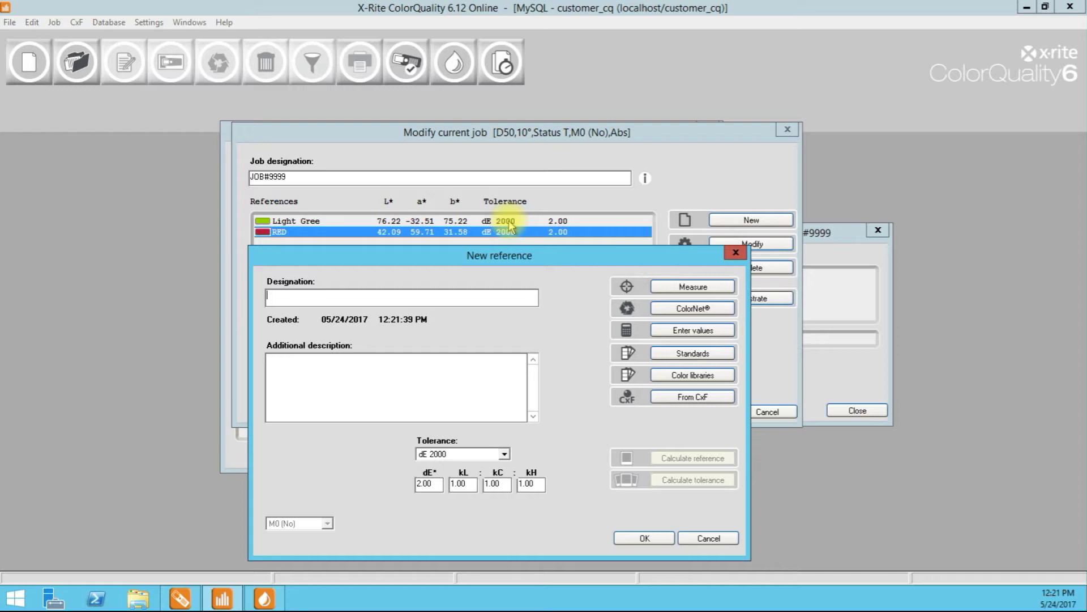
pyautogui.moveTo(498, 261); pyautogui.dragTo(550, 210)
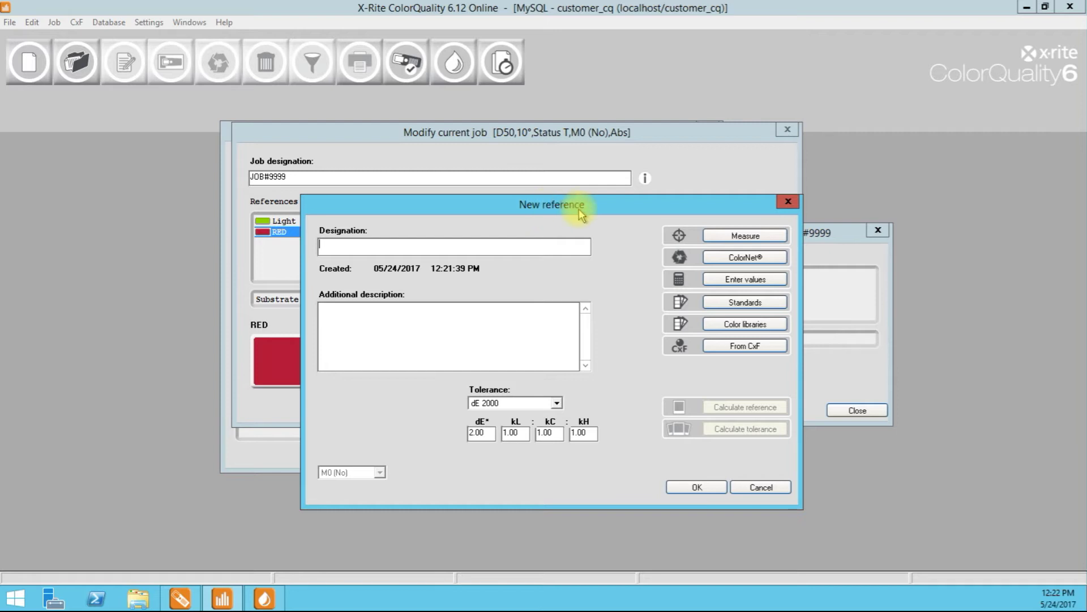
pyautogui.write('RED')
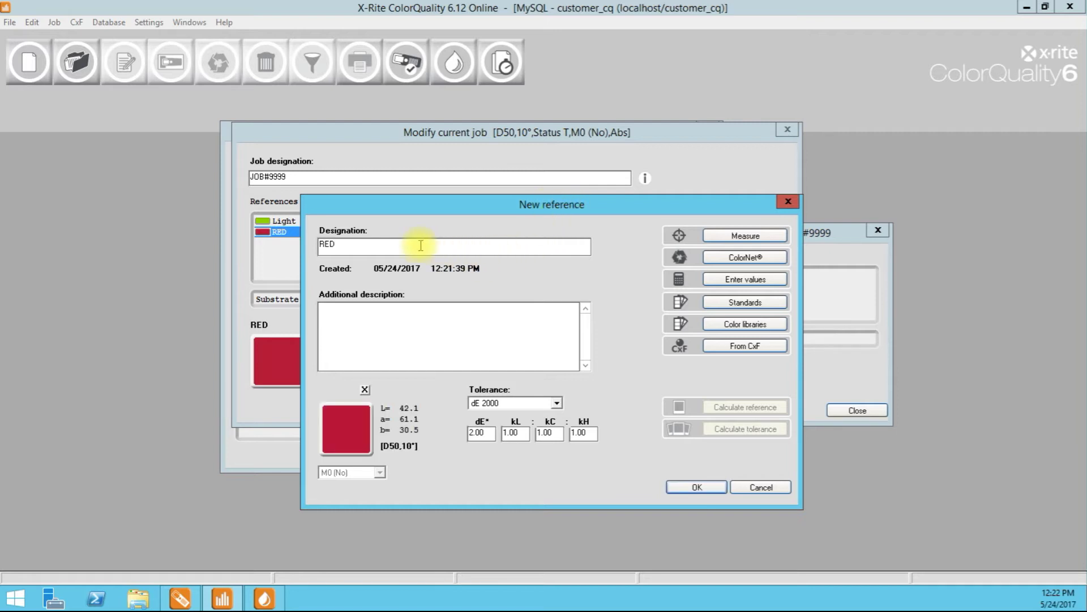
pyautogui.click(421, 245)
pyautogui.write('QC Standard')
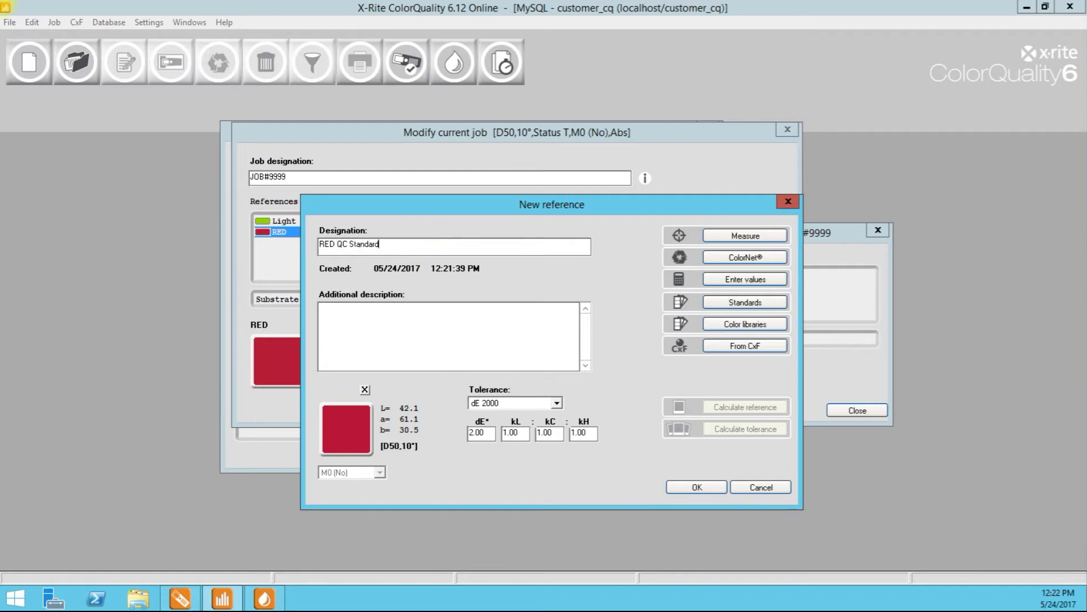
# Step: Describe the RED QC Standard reference as "Press 1 5.6 BCM no OPV white BOPP" and save it to the job
pyautogui.click(396, 320)
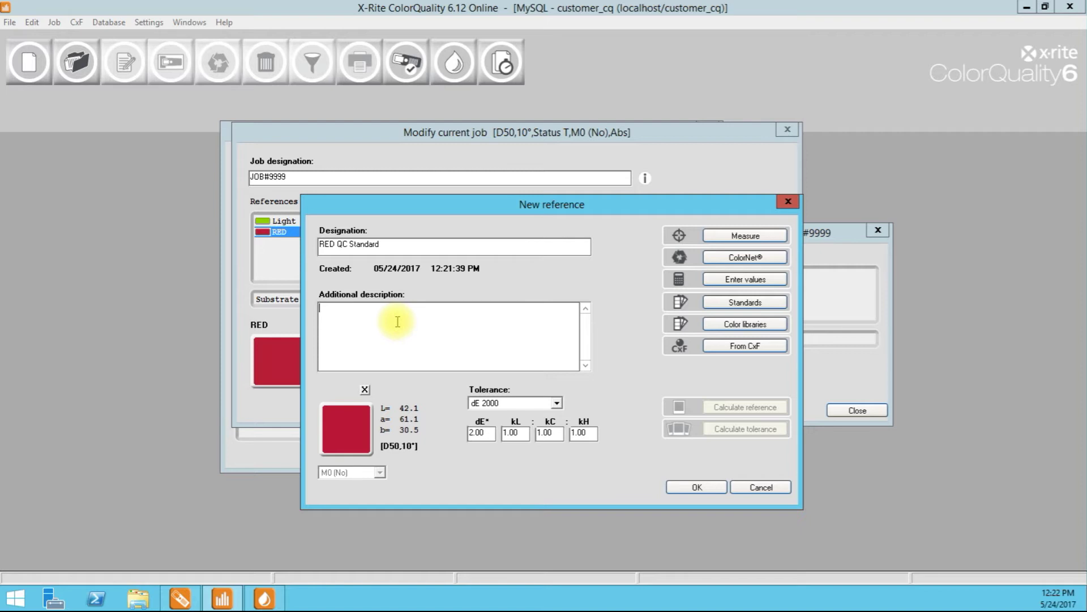
pyautogui.write('Press ')
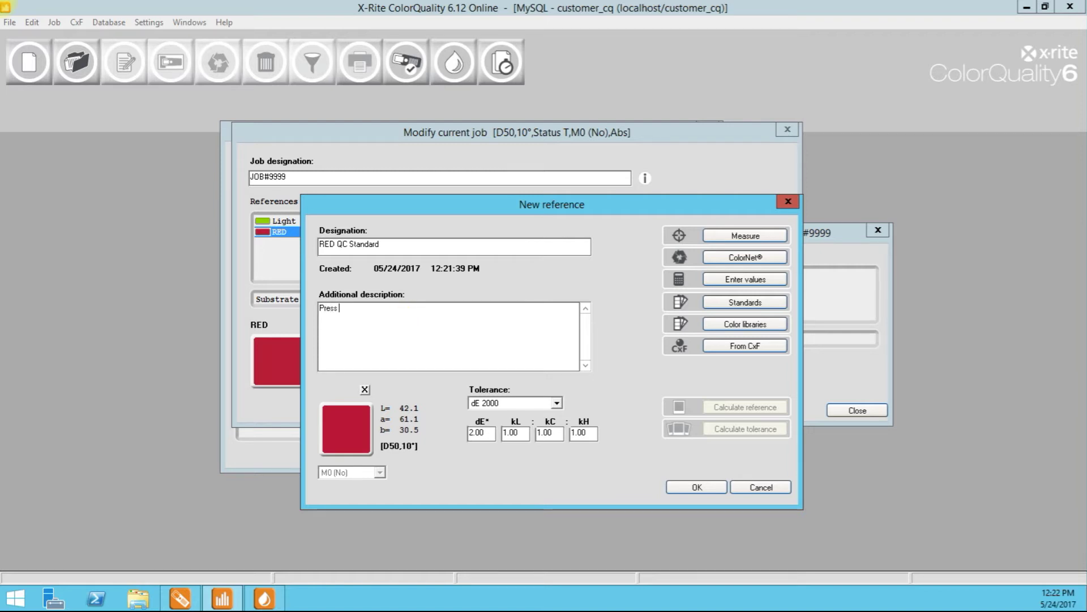
pyautogui.write('1 5')
pyautogui.write('.6 BC')
pyautogui.write('M')
pyautogui.write(' no 0')
pyautogui.write('PV whi')
pyautogui.write('te BO')
pyautogui.write('PP')
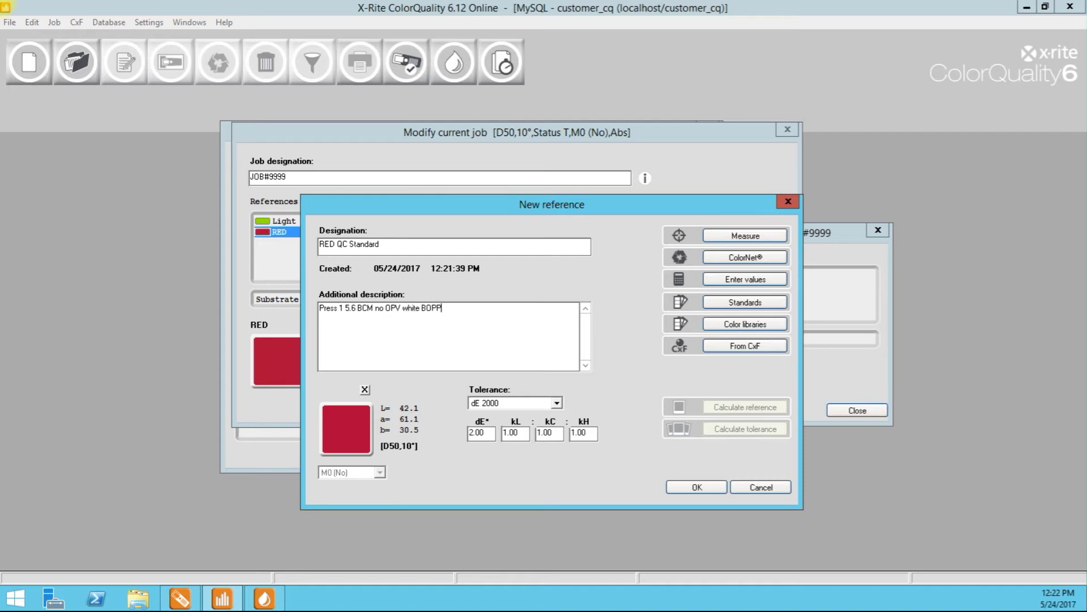
pyautogui.click(674, 487)
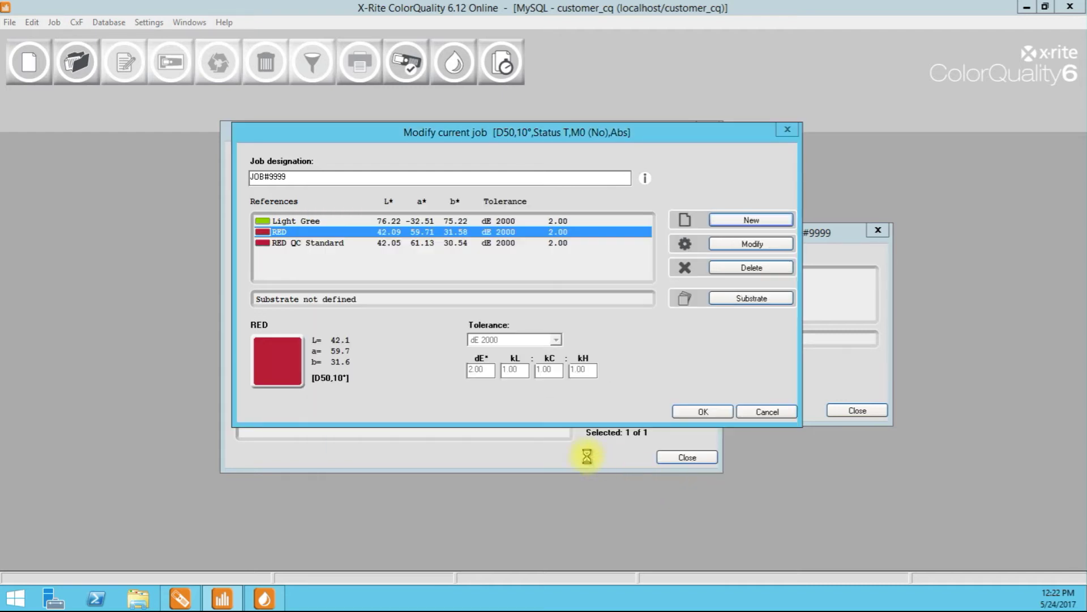
# Step: Start another job reference from the measured green sample and name it Green QC Standard
pyautogui.click(749, 220)
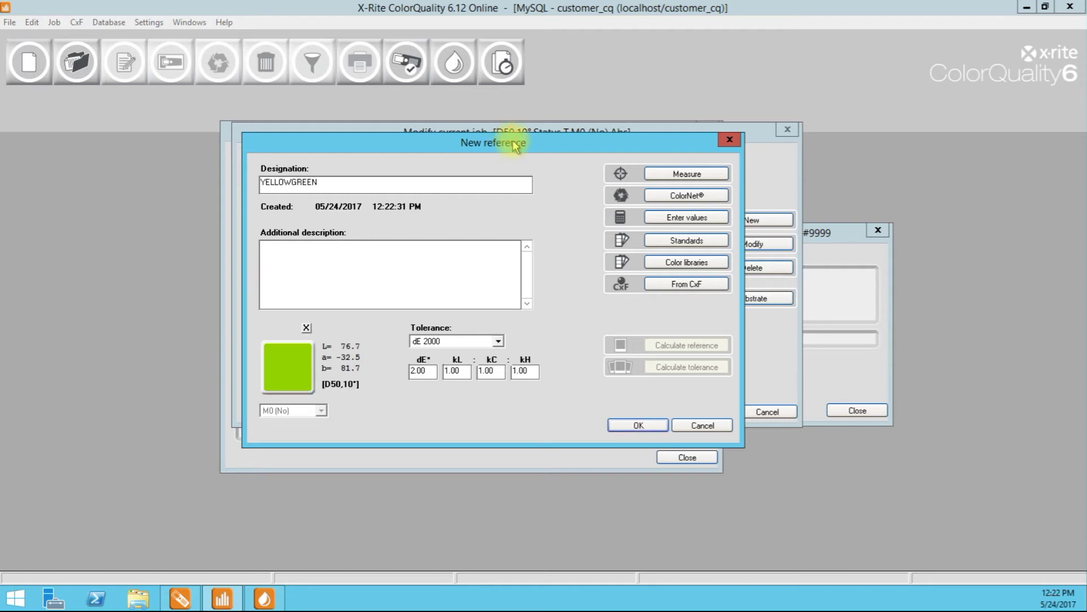
pyautogui.moveTo(515, 146); pyautogui.dragTo(522, 140)
pyautogui.click(381, 260)
pyautogui.hotkey('shift', 'Tab')
pyautogui.write('Green')
pyautogui.press('Tab')
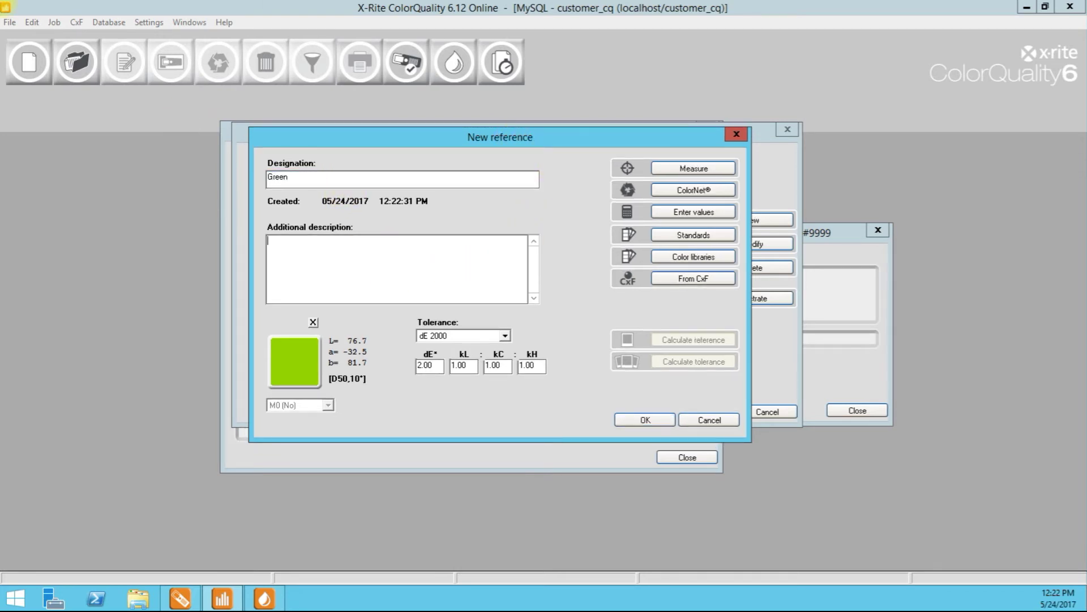
pyautogui.click(287, 177)
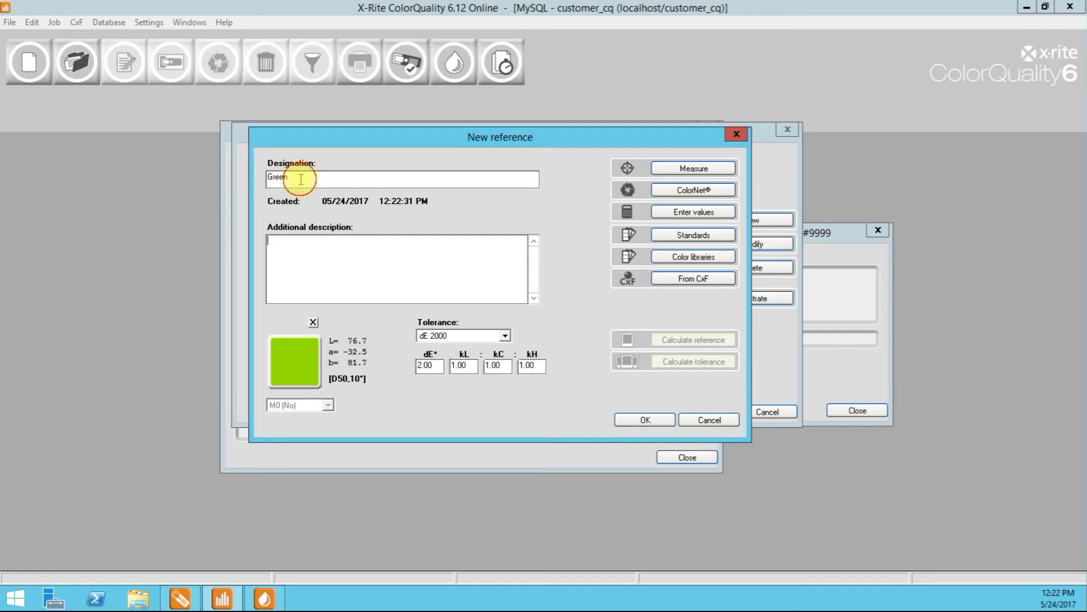
pyautogui.write('QC ')
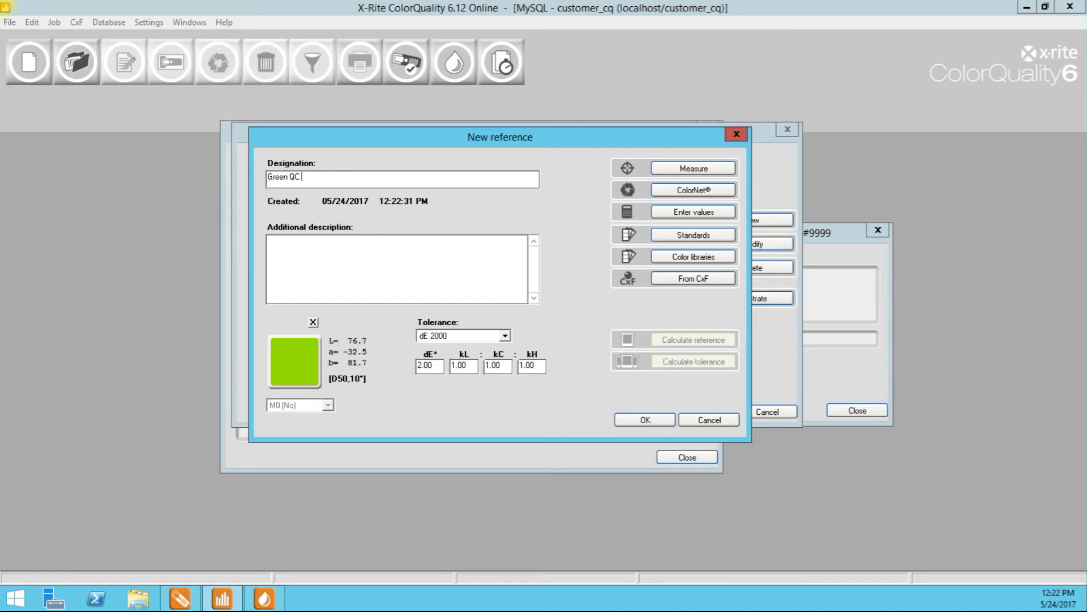
pyautogui.write('Standard')
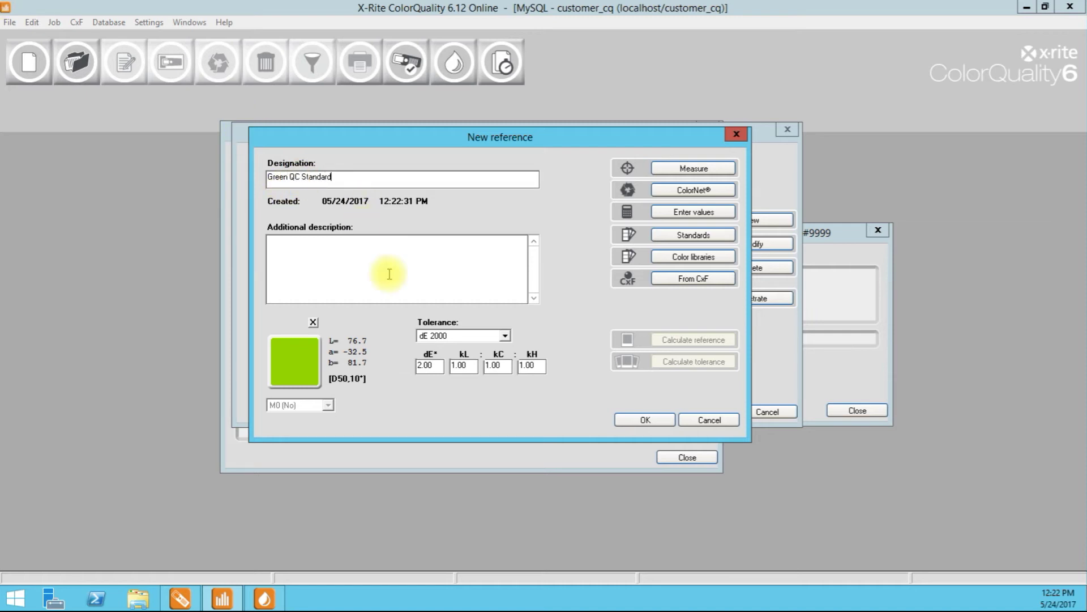
# Step: Describe the Green QC Standard reference as "3.1 BCM on White BOPP no OPV", save it to JOB#9999 and close the jobs database
pyautogui.write('3.1 BCM on White')
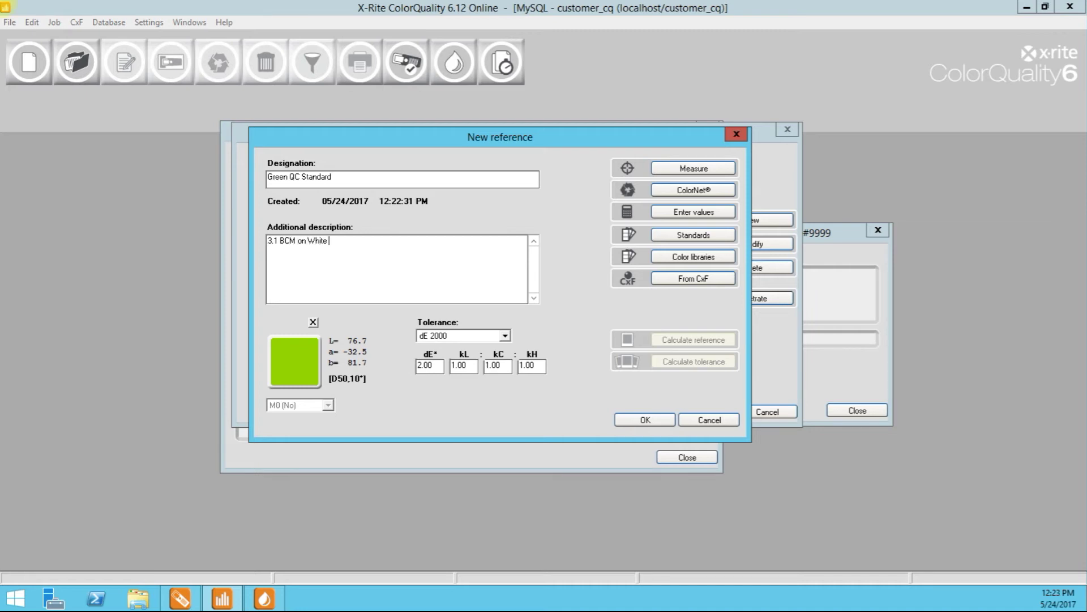
pyautogui.write(' BOPP no OPV')
pyautogui.click(649, 419)
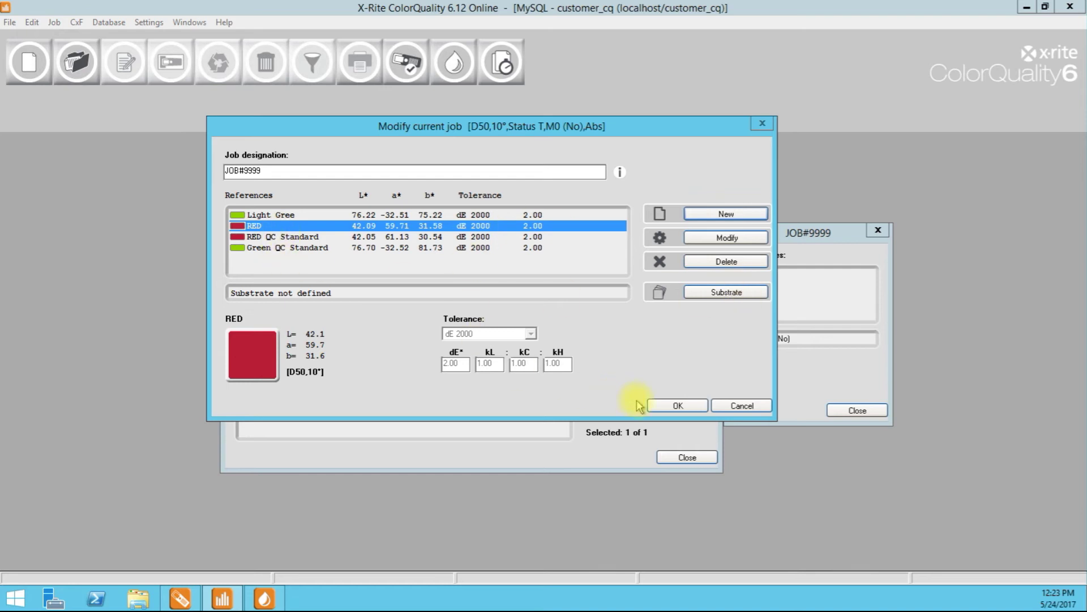
pyautogui.click(655, 406)
pyautogui.click(652, 408)
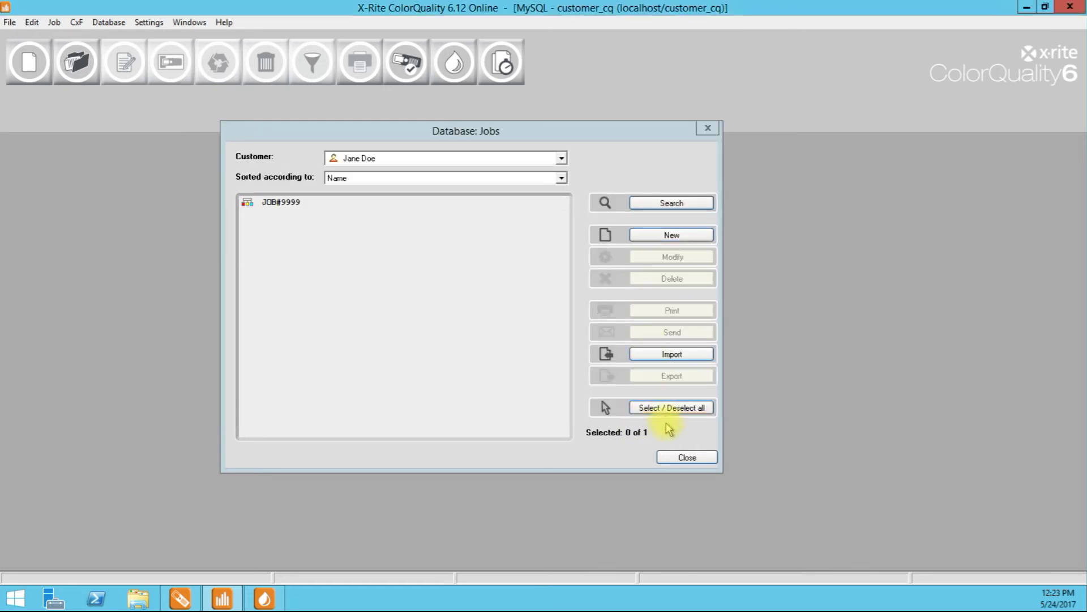
pyautogui.click(684, 457)
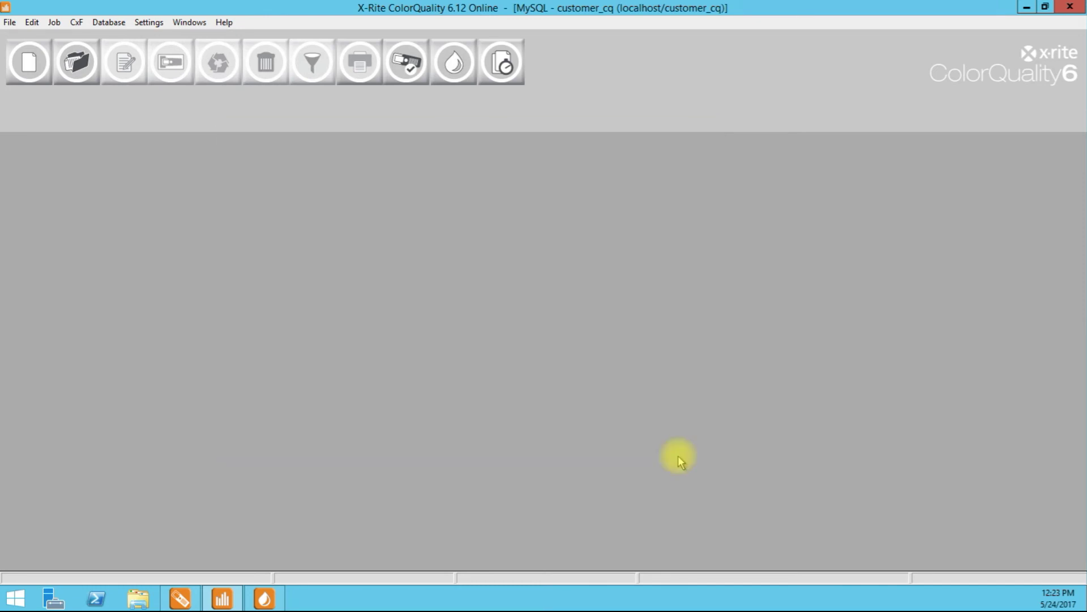
# Step: Switch to InkFormulation and save the corrected RED recipe in the Job#9999 folder as "RED +1 Add"
pyautogui.click(462, 71)
pyautogui.moveTo(510, 126); pyautogui.dragTo(485, 3)
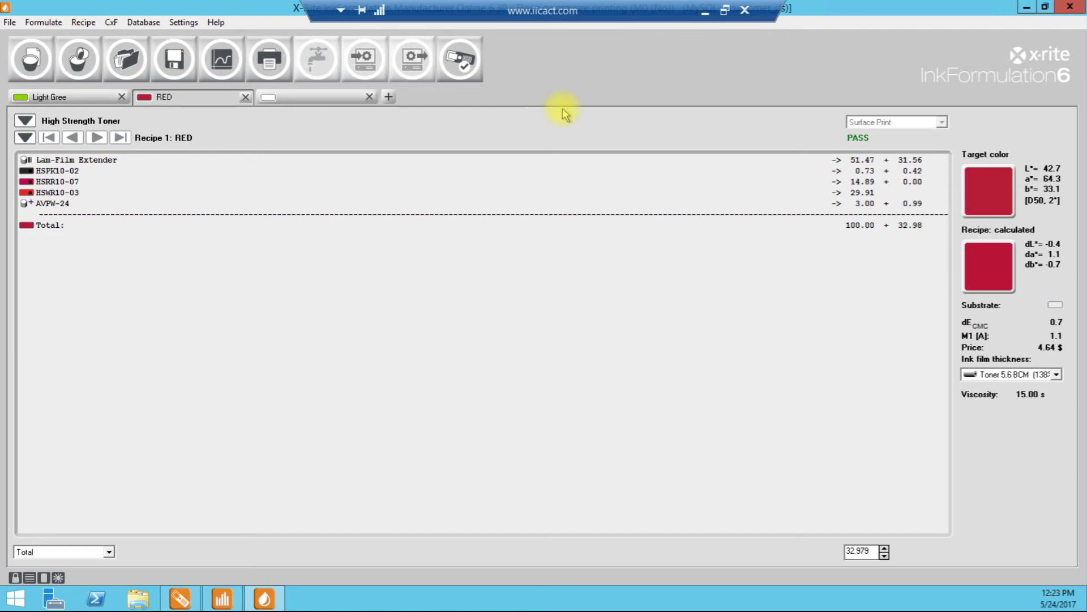
pyautogui.click(174, 58)
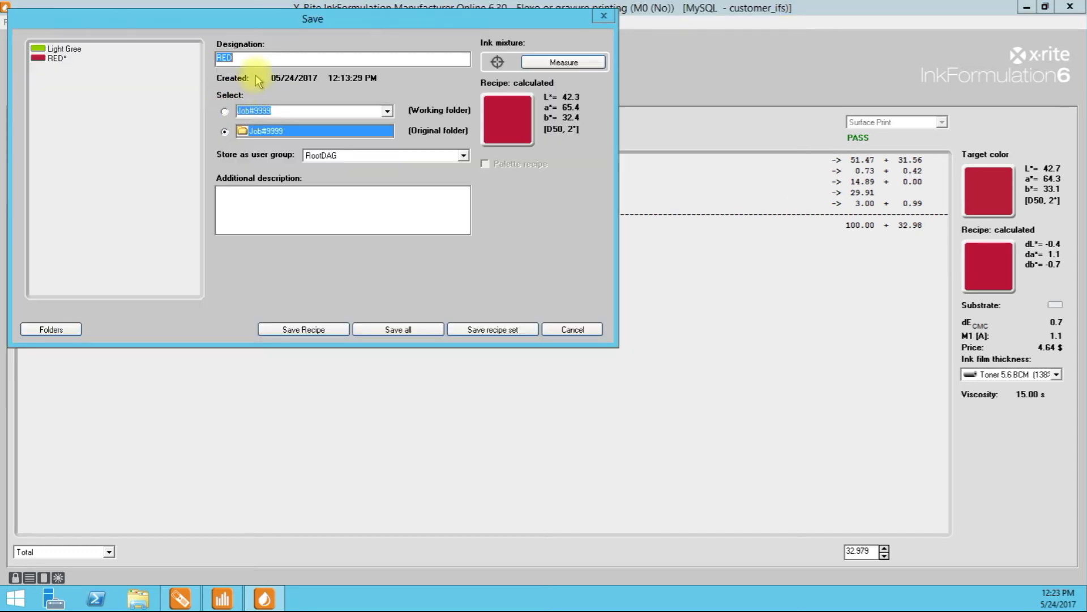
pyautogui.click(262, 59)
pyautogui.write('+1 Add')
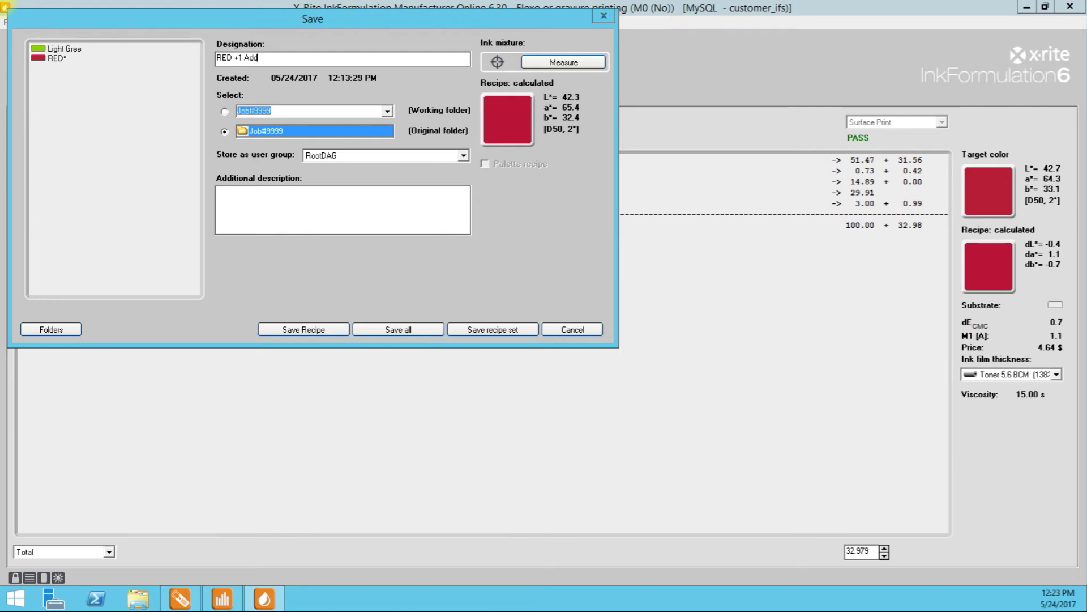
pyautogui.click(328, 327)
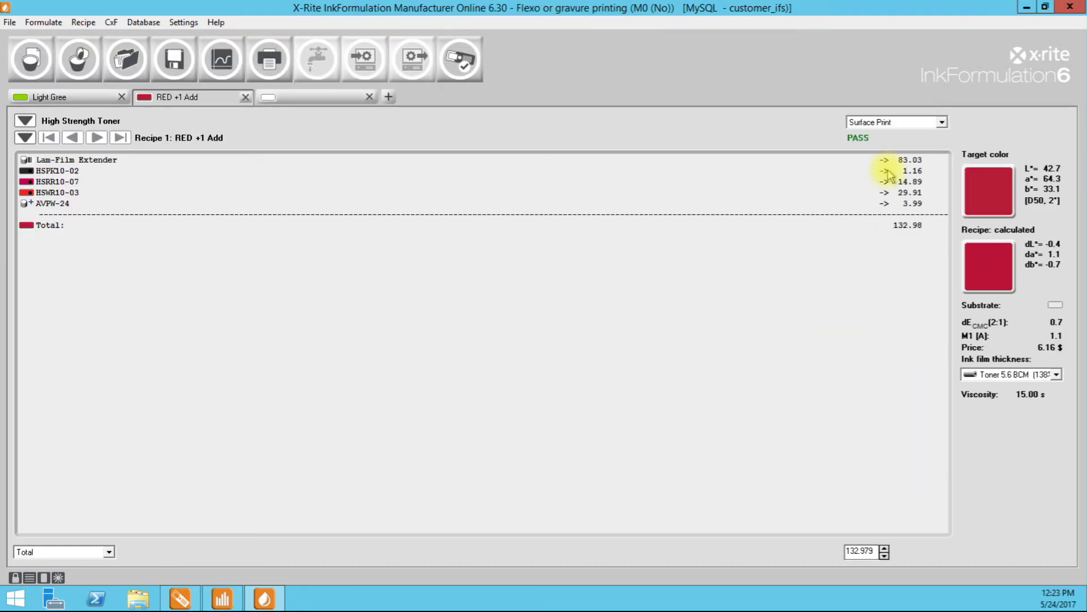
# Step: Scale the RED +1 Add recipe to a total of 100 and save it as "Red. Final Formulation 5.6 BCM" in Job#9999
pyautogui.doubleClick(859, 551)
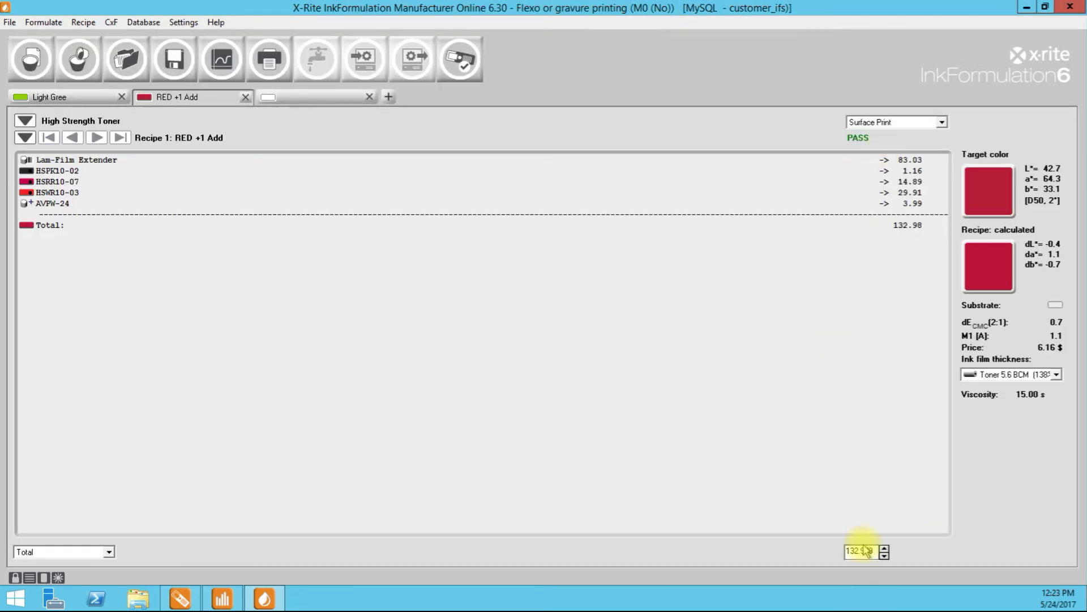
pyautogui.write('100')
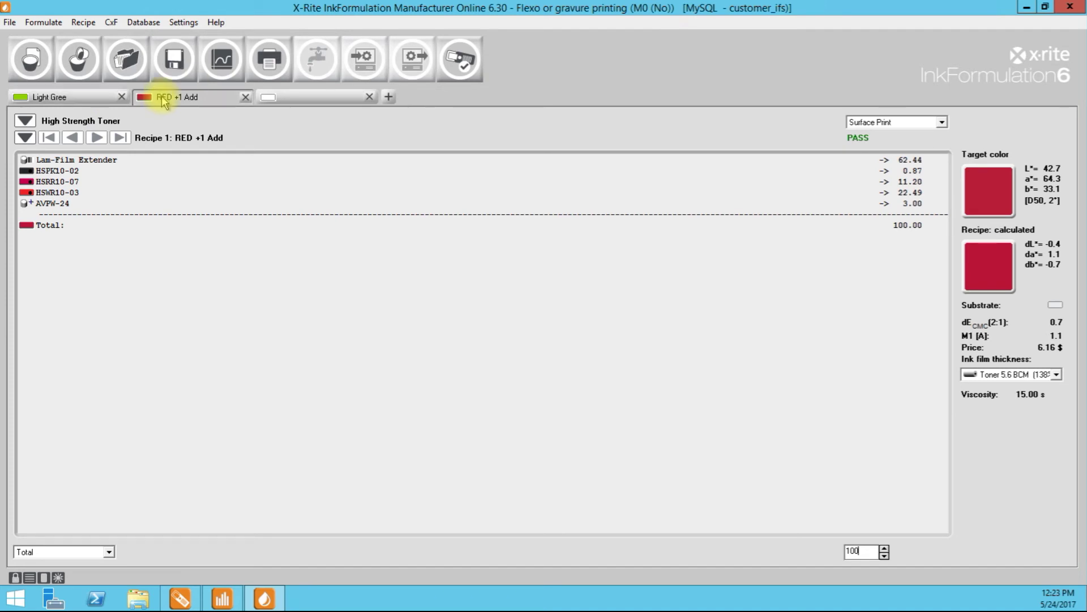
pyautogui.click(173, 77)
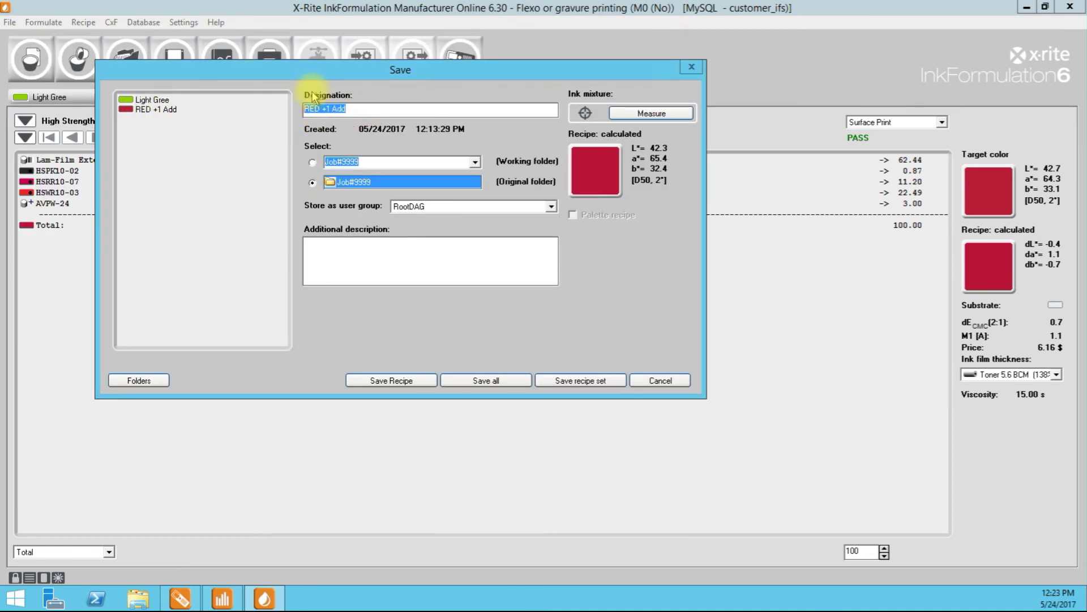
pyautogui.write('Final')
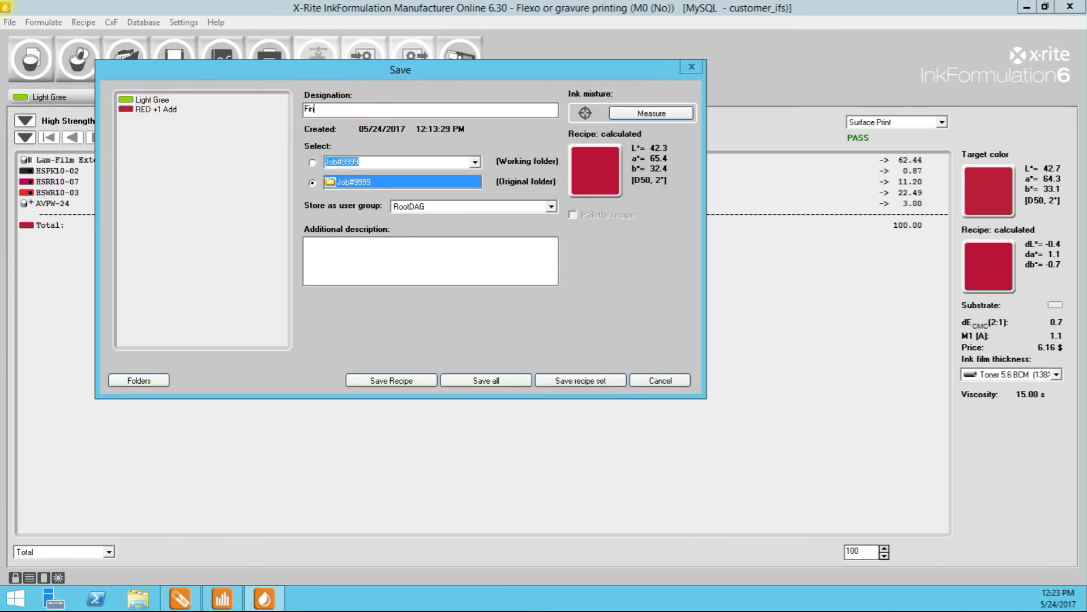
pyautogui.press('BackSpace')
pyautogui.press('BackSpace')
pyautogui.press('BackSpace')
pyautogui.press('BackSpace')
pyautogui.press('BackSpace')
pyautogui.write('Red. Final Formulation 5.6 BCM')
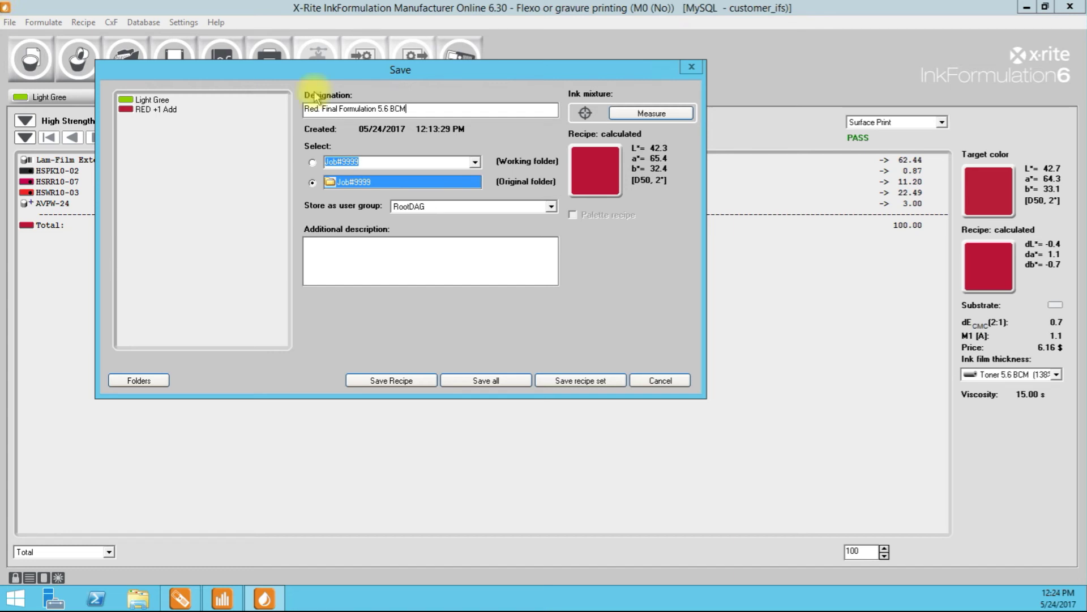
pyautogui.click(396, 380)
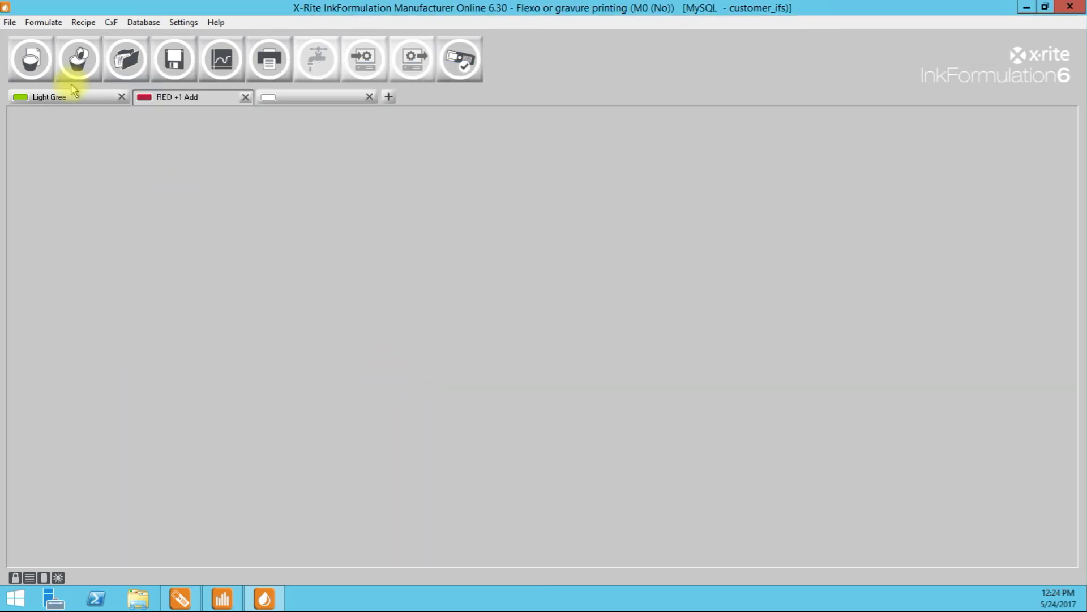
# Step: Save the Light Gree recipe in Job#9999 as "Green Final Formulation 3.1 BCM", then return to the red final recipe
pyautogui.click(60, 97)
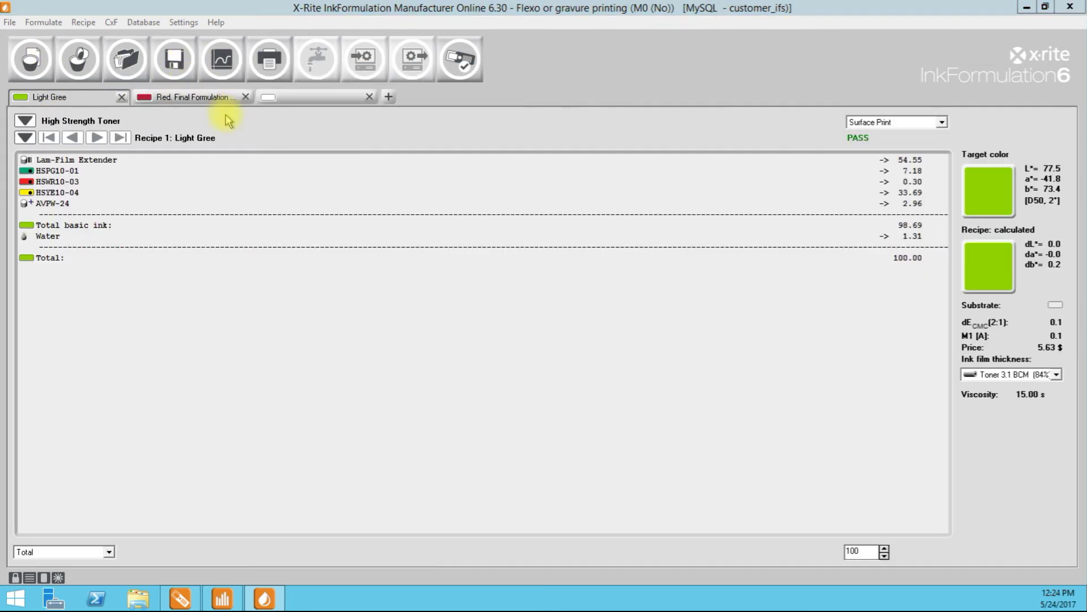
pyautogui.hotkey('ctrl', 's')
pyautogui.moveTo(269, 20); pyautogui.dragTo(351, 65)
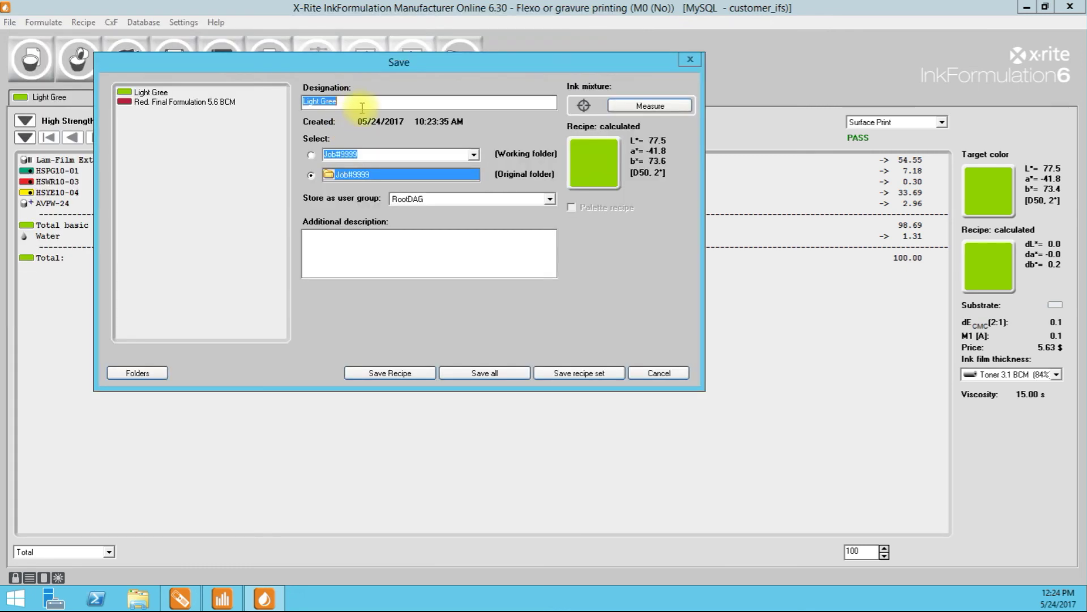
pyautogui.write('Green Final For')
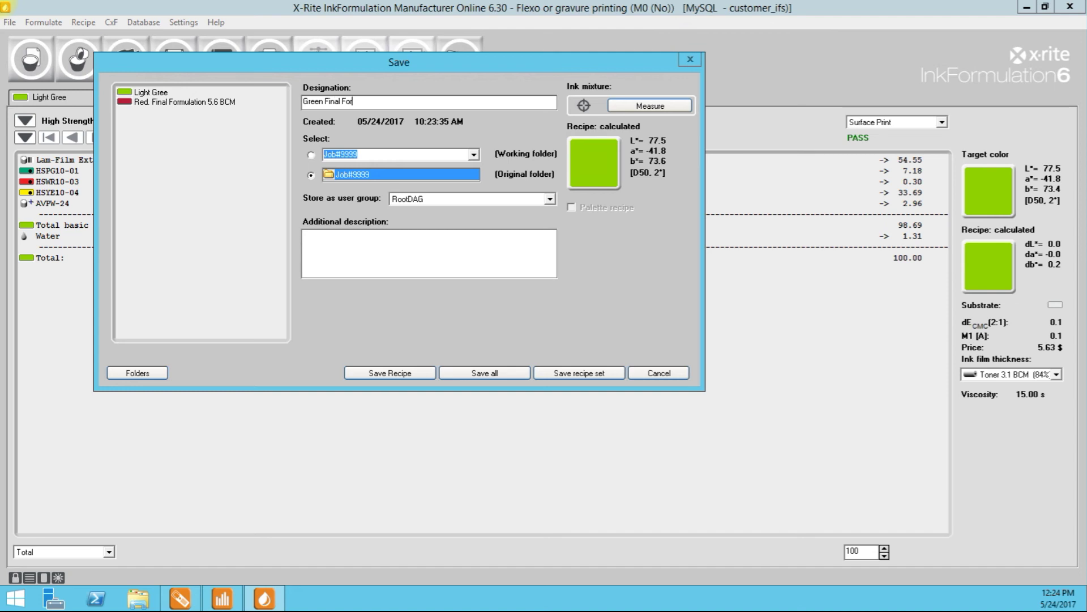
pyautogui.write('mulation 3.1 BCM')
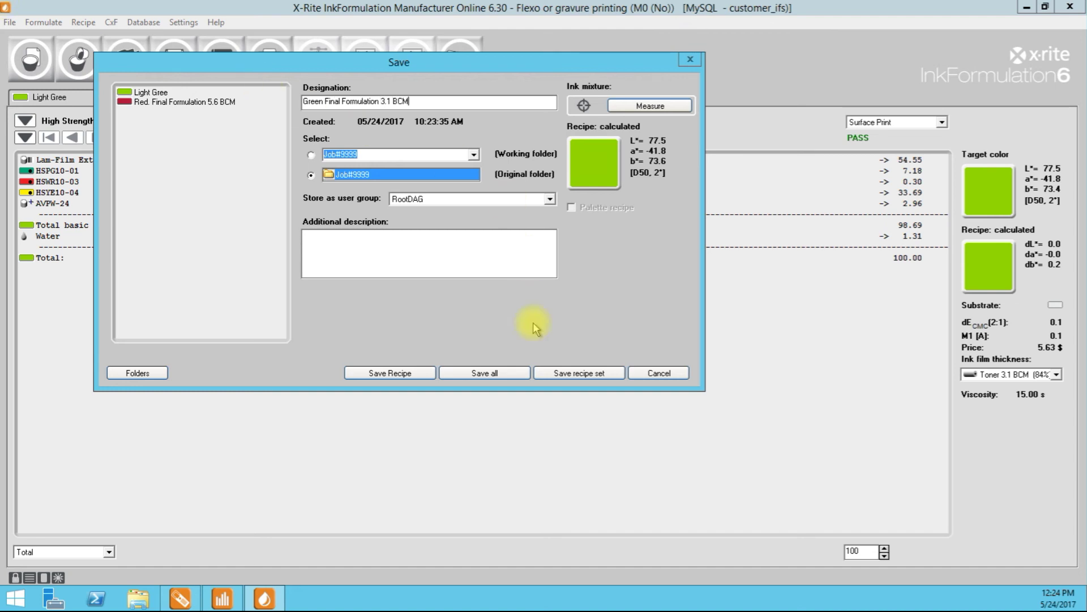
pyautogui.click(415, 373)
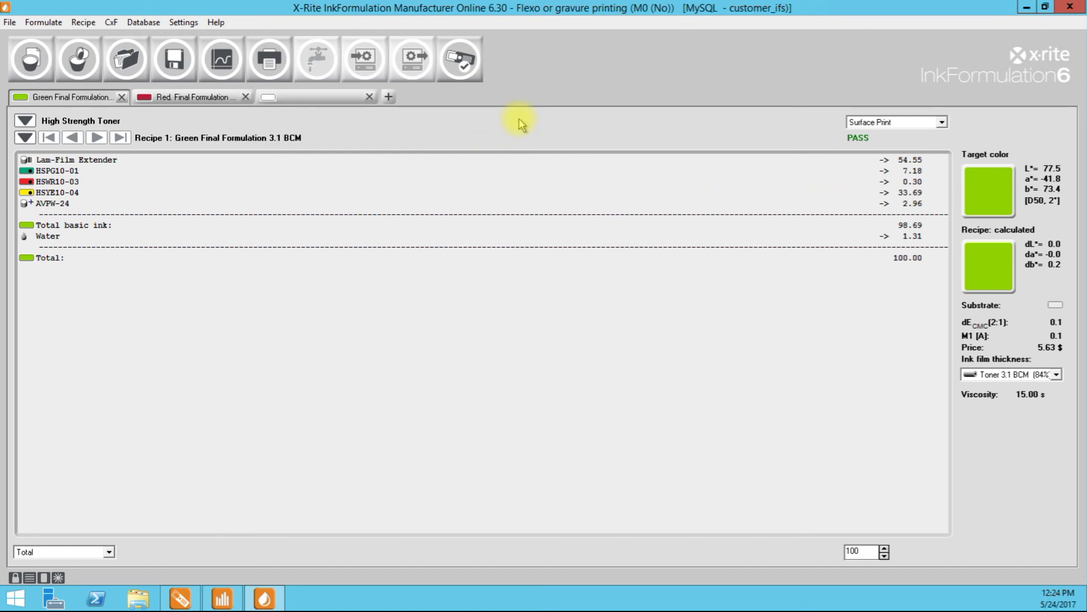
pyautogui.click(188, 101)
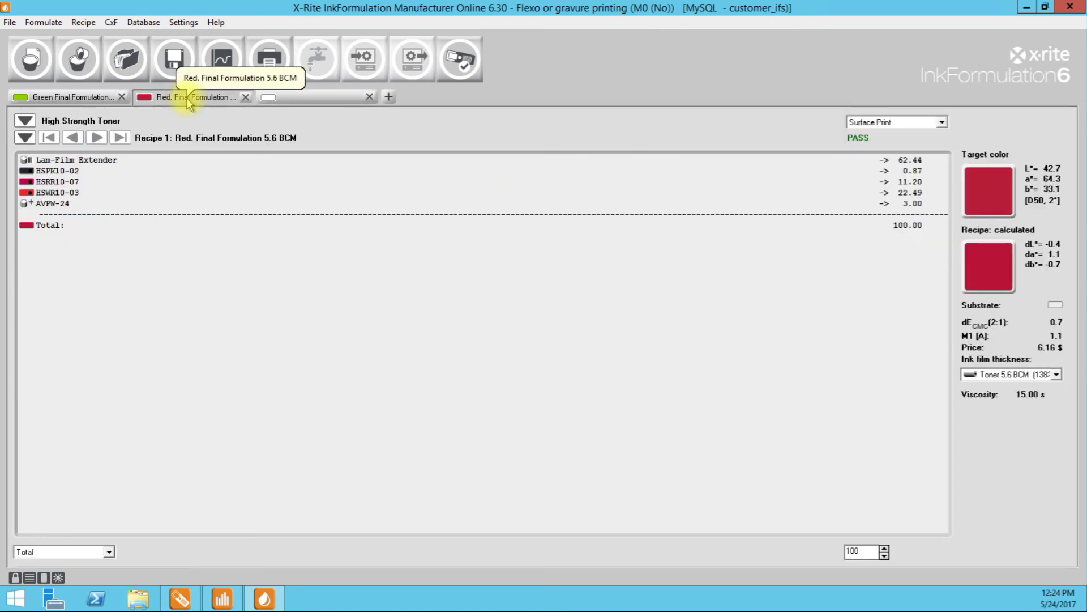